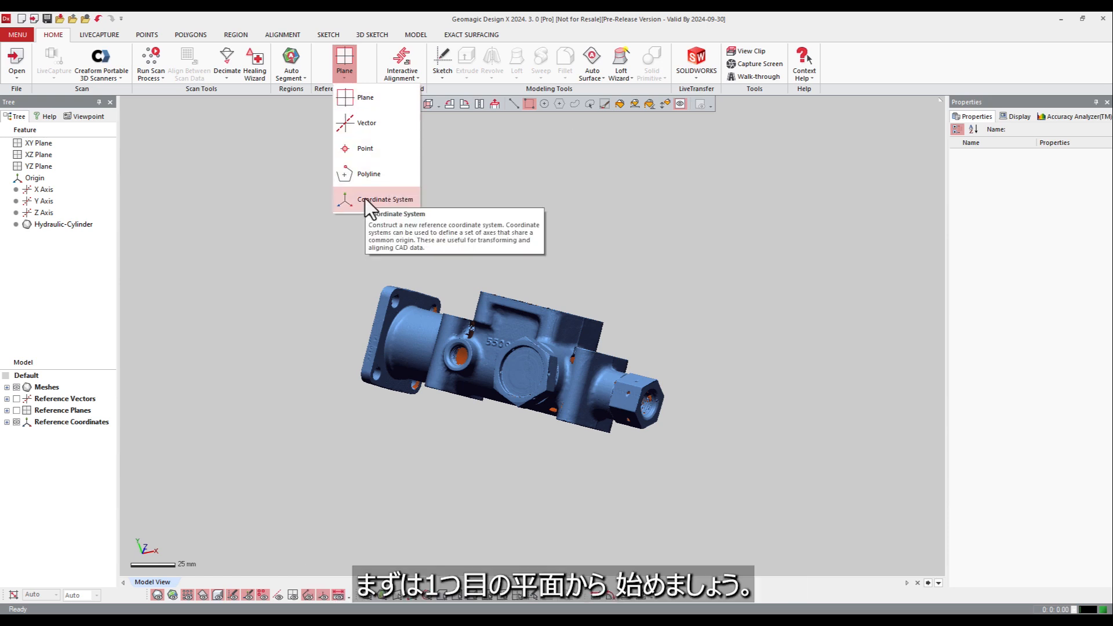
- Start a reference plane, review the creation methods, and smart-select the flat top face of the square flange around the large bore
left_click(360, 103)
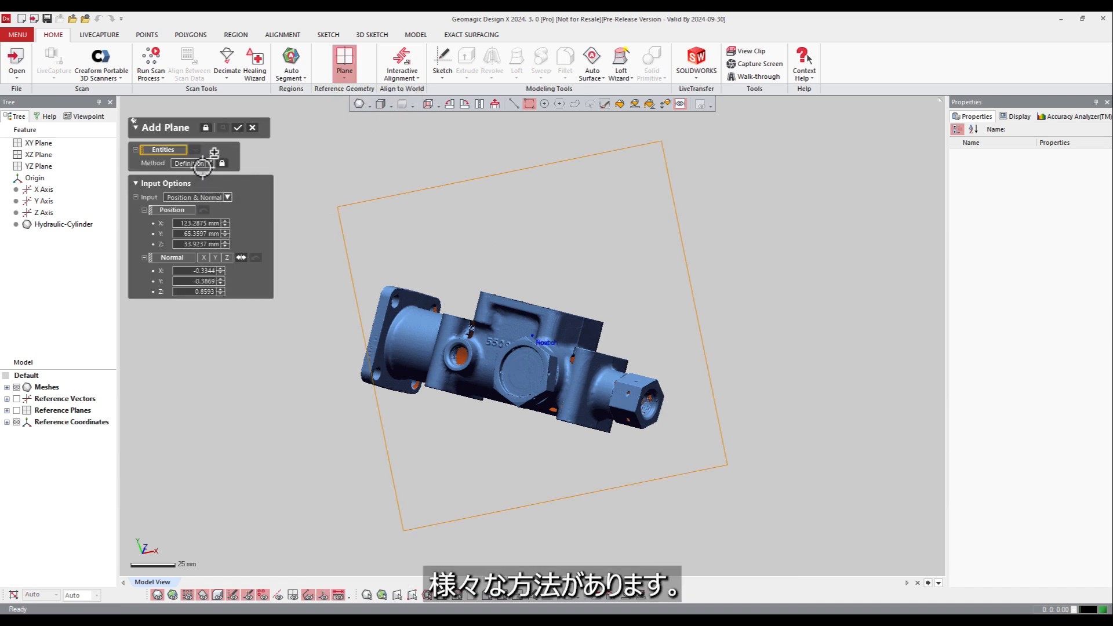
left_click(210, 164)
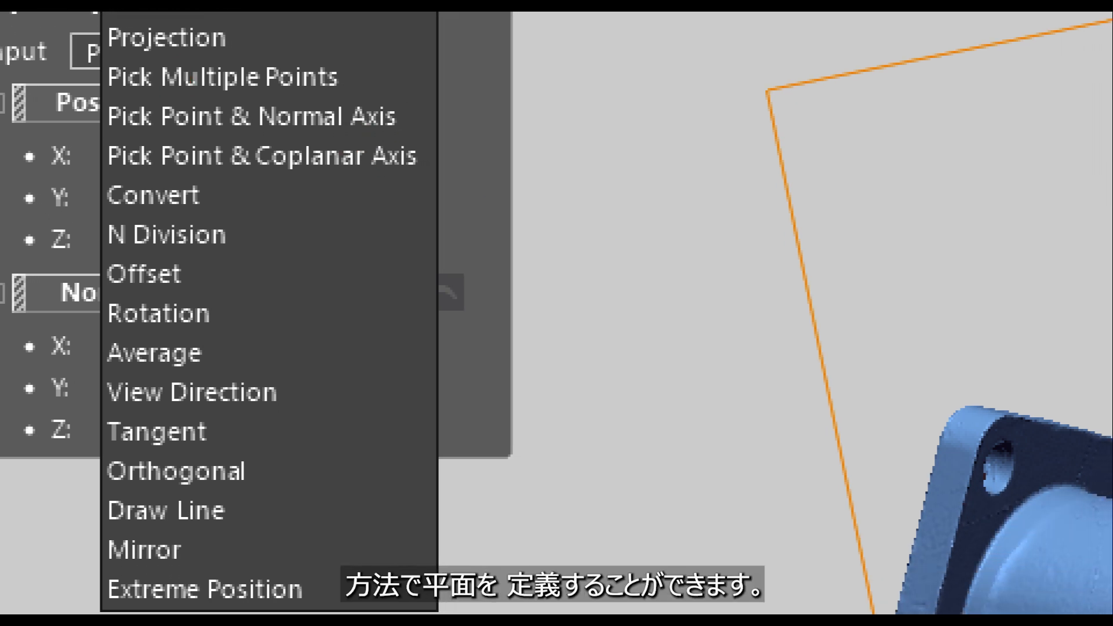
key("Escape")
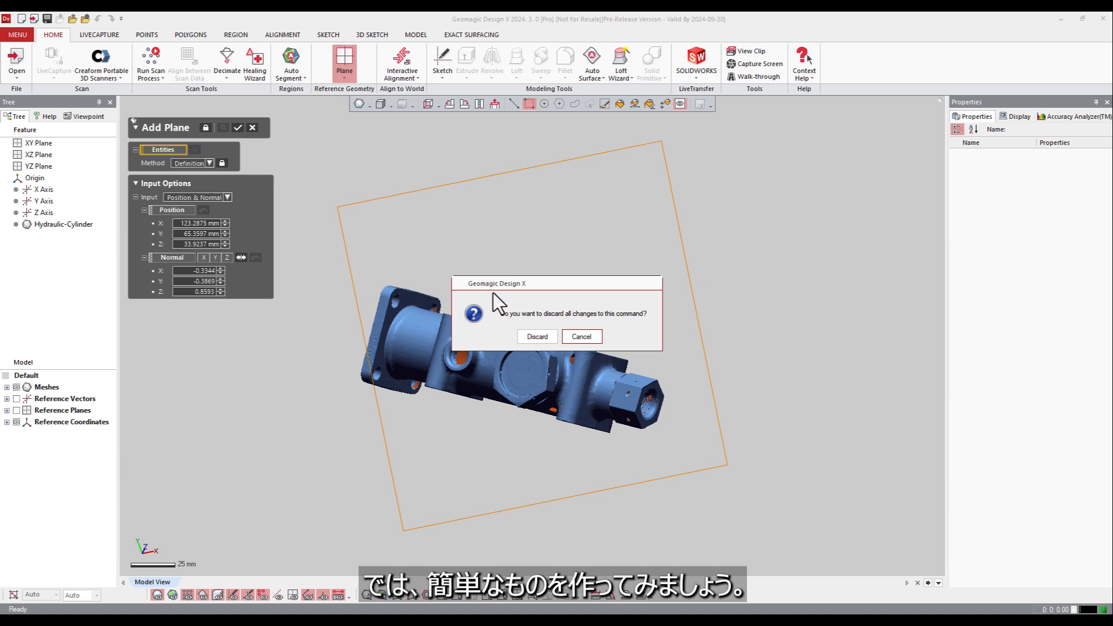
left_click(576, 336)
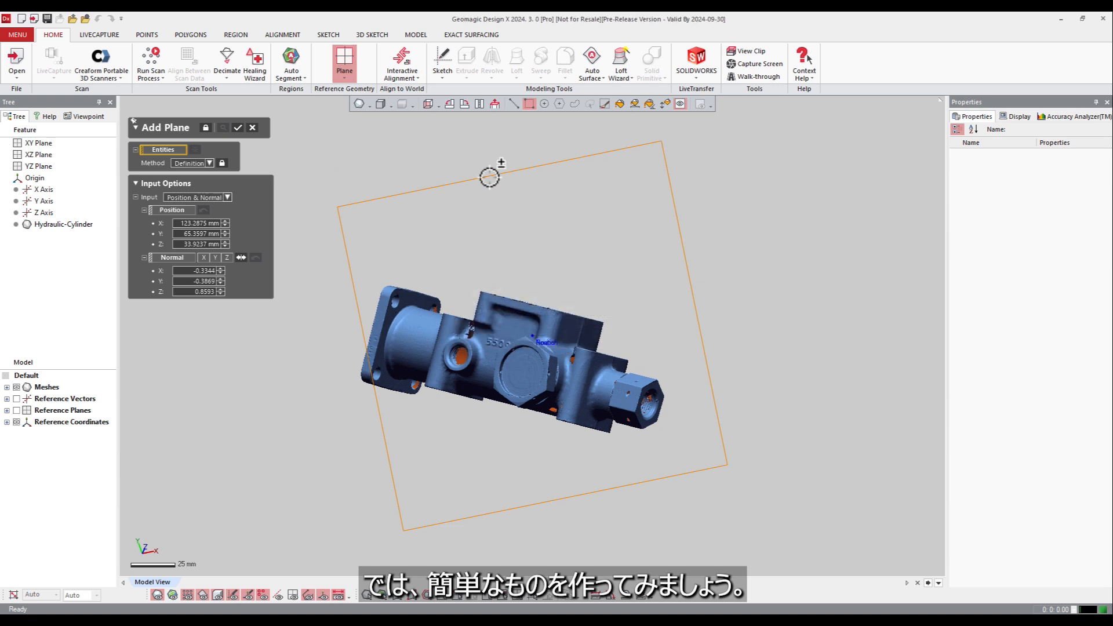
left_click(665, 104)
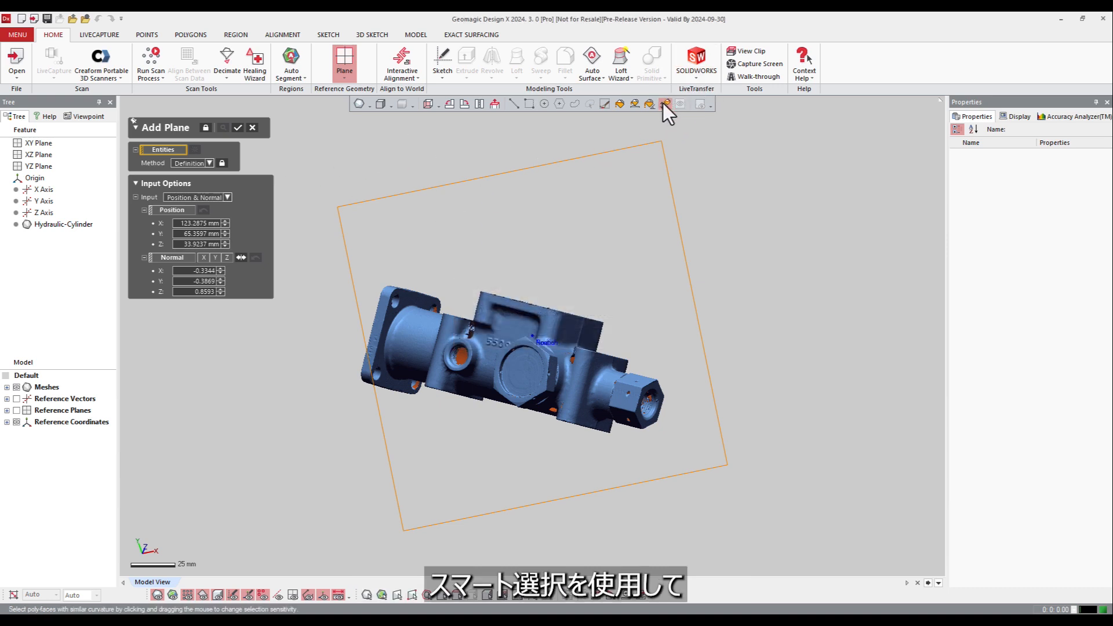
right_click_drag(530, 212, 519, 297)
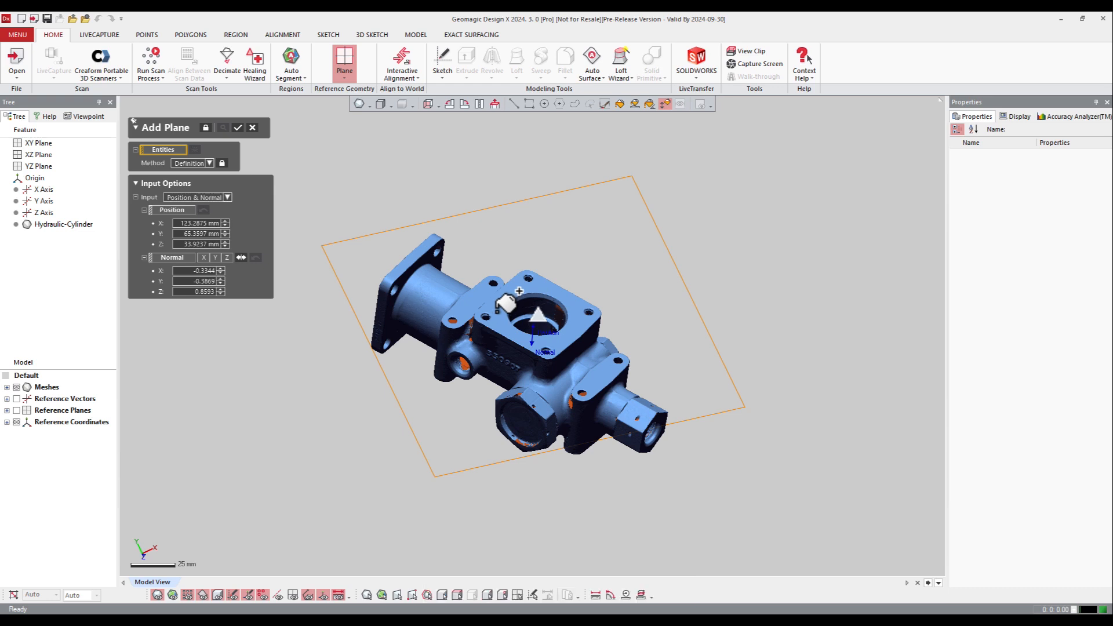
left_click(505, 287)
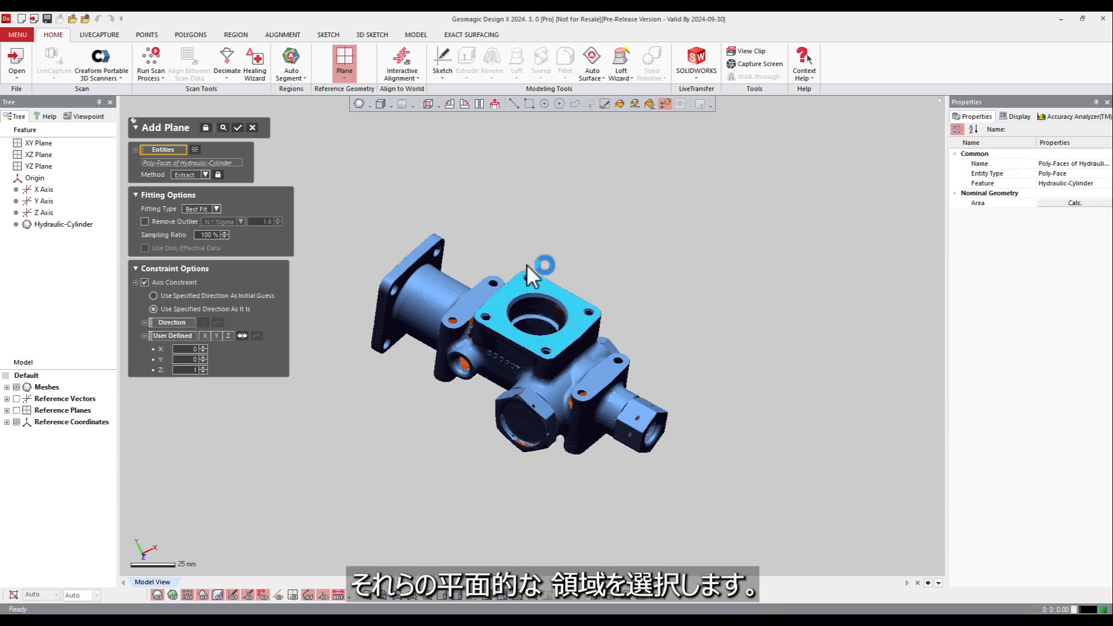
- Extract the best-fit plane from the selected face without an axis constraint, and reopen its properties to check them
left_click(144, 282)
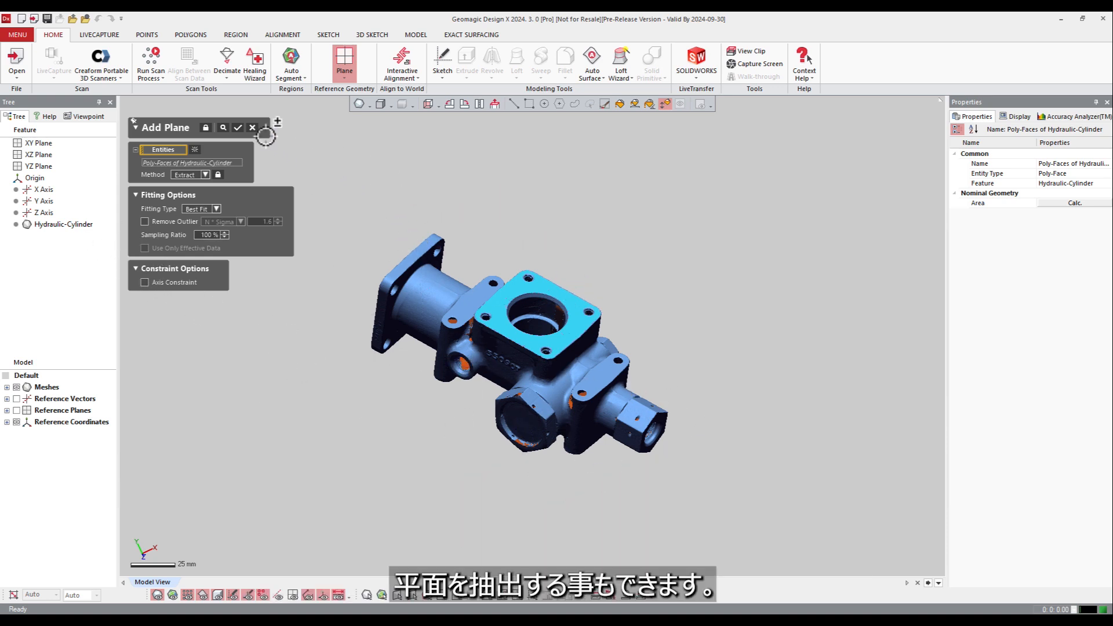
left_click(223, 128)
right_click_drag(558, 430, 562, 347)
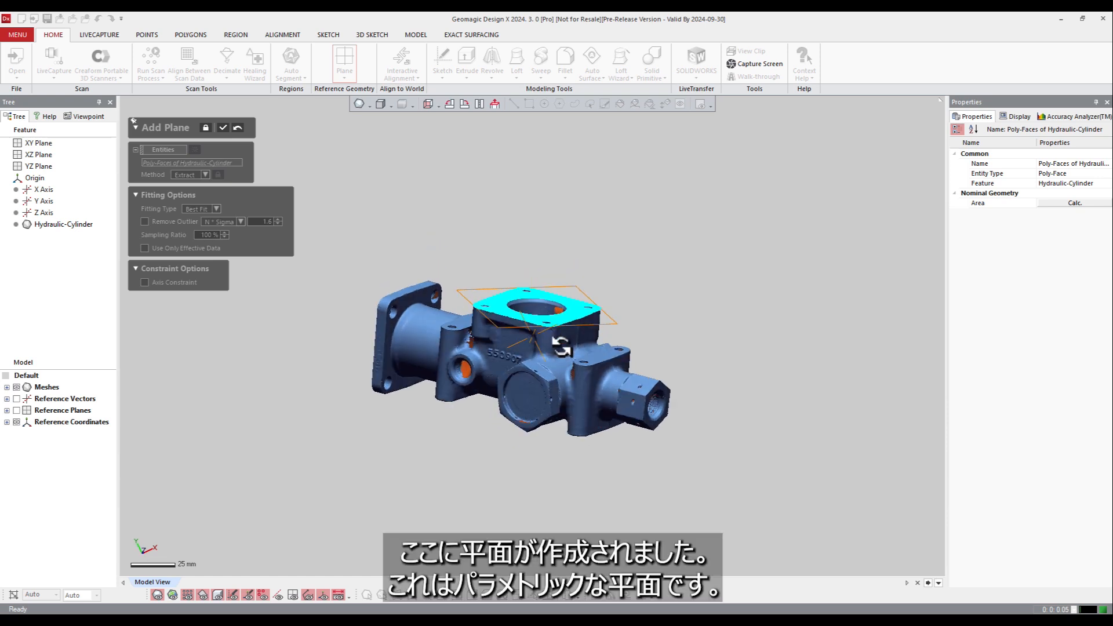
left_click(224, 128)
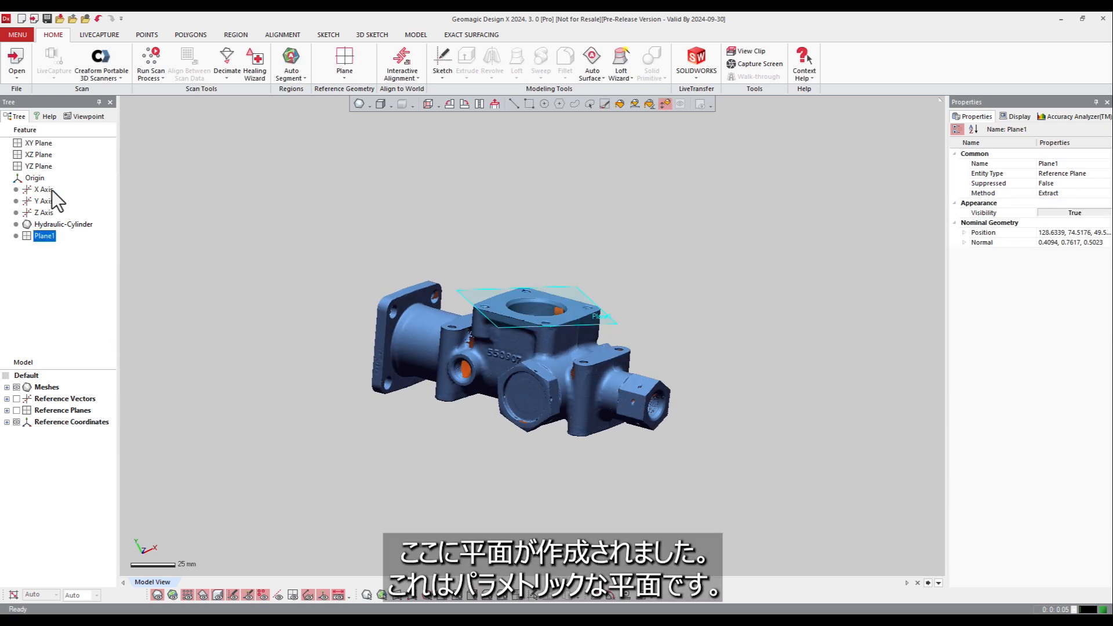
double_click(43, 236)
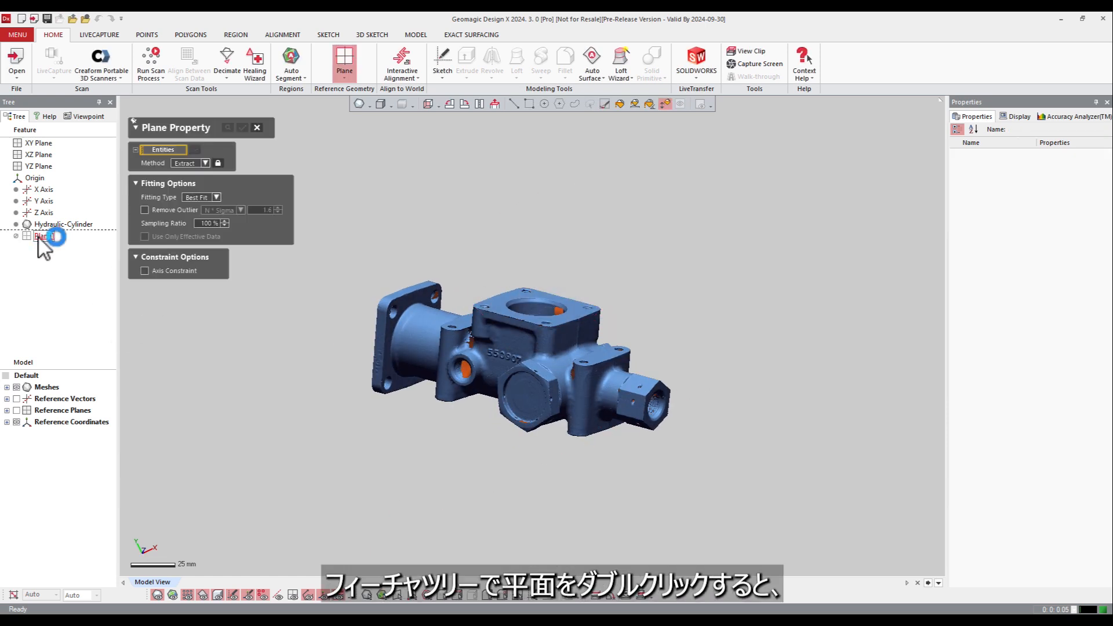
left_click(257, 128)
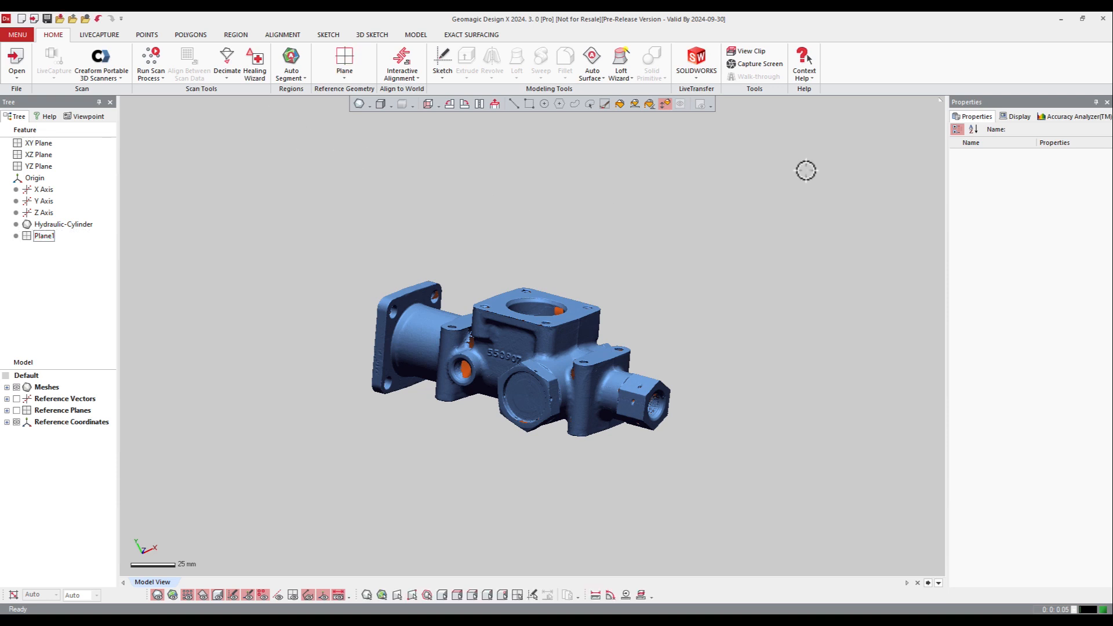
- Start a reference vector with the Find Cylinder Axis method and select the outer cylindrical surface of the small threaded port
left_click(352, 78)
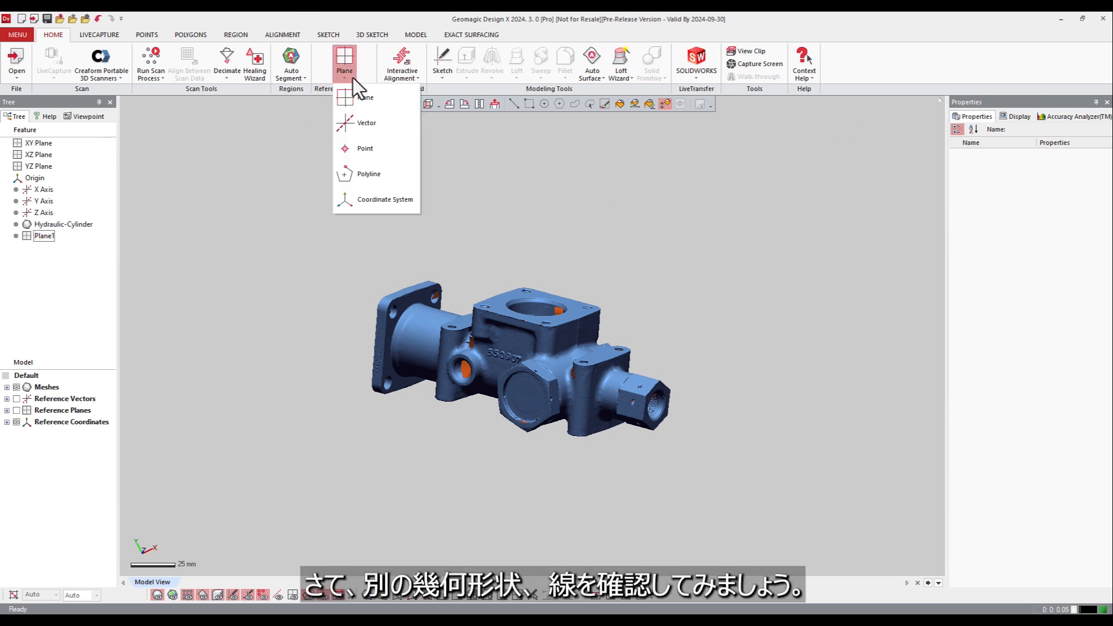
left_click(383, 121)
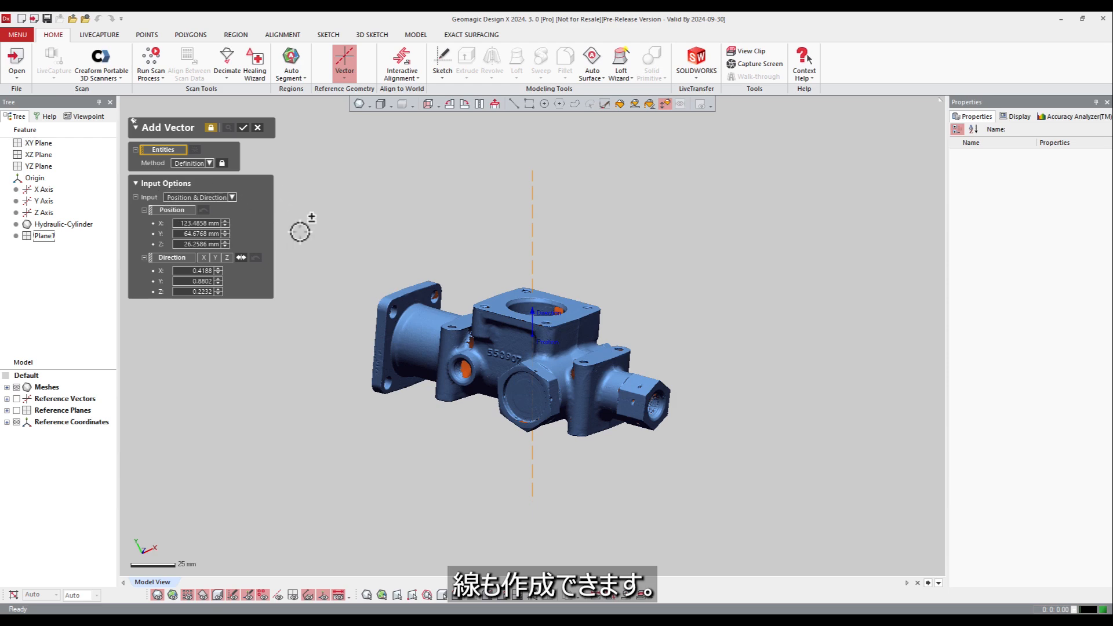
left_click(210, 163)
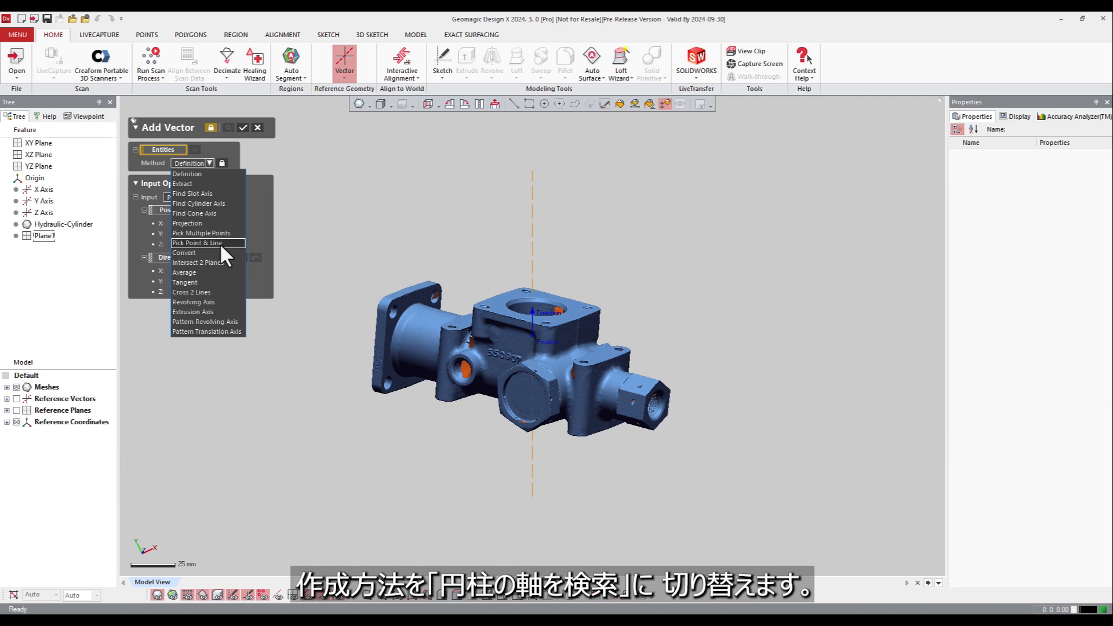
left_click(207, 203)
scroll(542, 322, "up", 3)
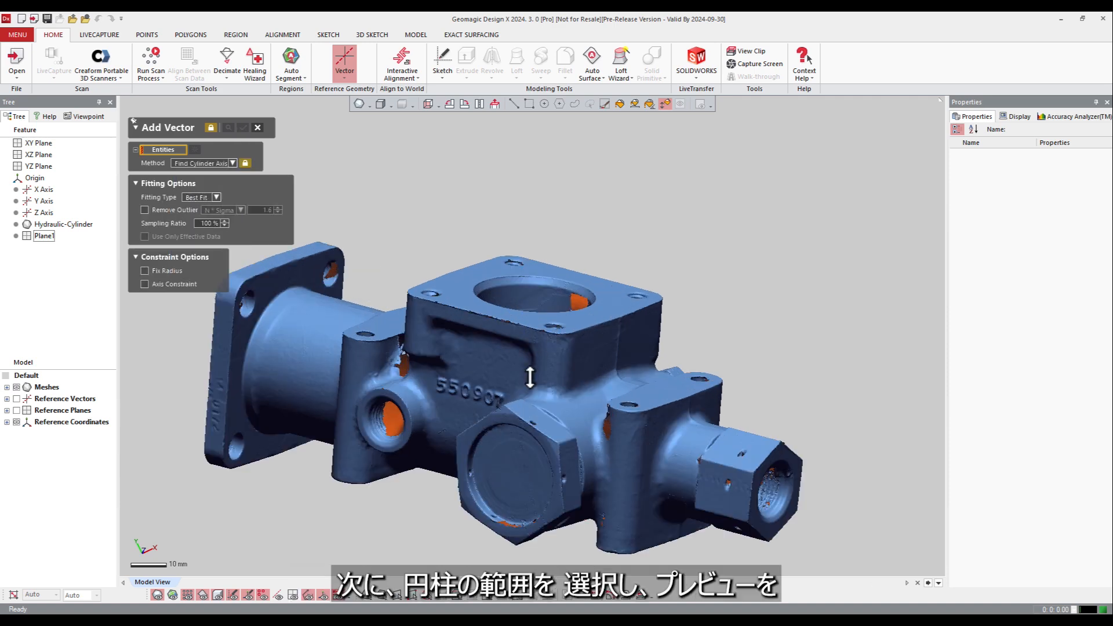
scroll(529, 378, "up", 3)
left_click_drag(422, 382, 416, 352)
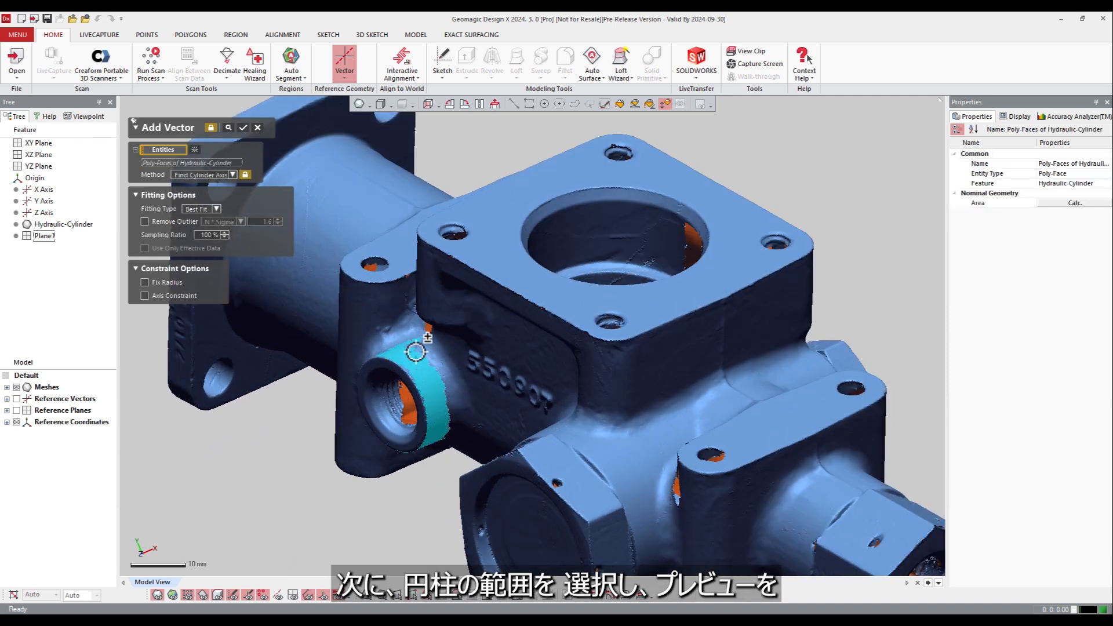
- Preview the best-fit cylinder axis, create the vector through the threaded port, and finish the vector command
left_click(229, 128)
scroll(391, 441, "up", 5)
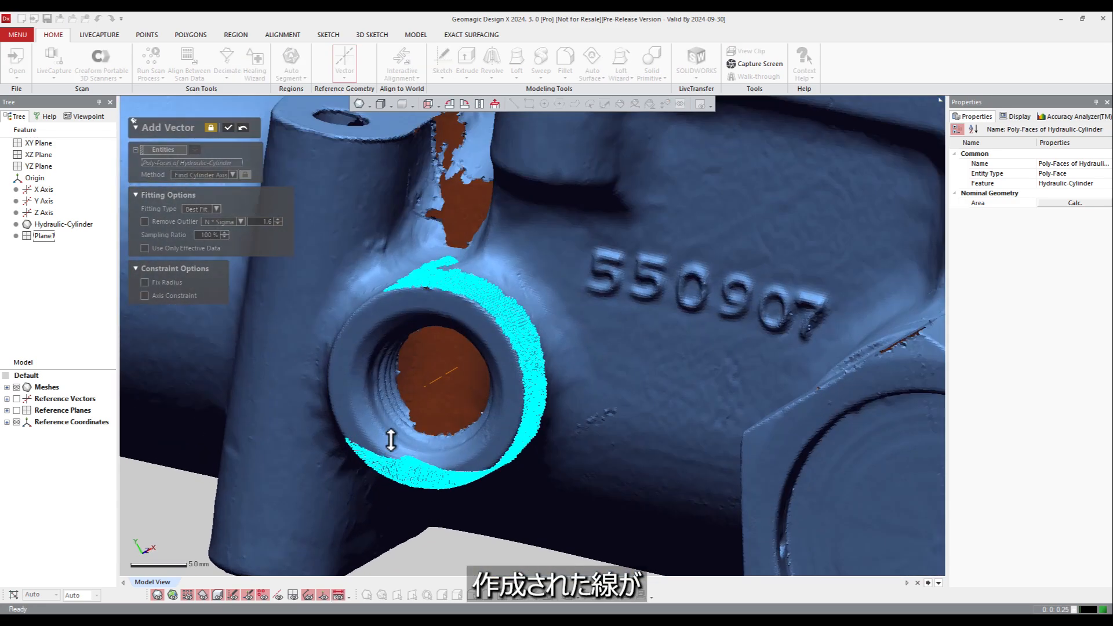
right_click_drag(390, 441, 372, 392)
left_click(227, 132)
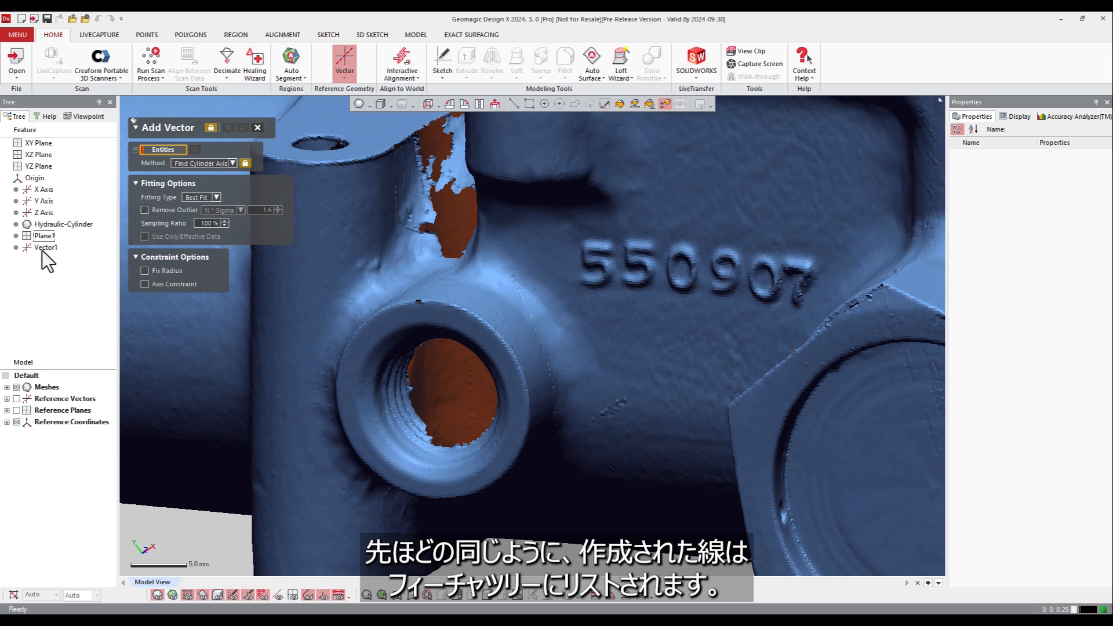
left_click(258, 127)
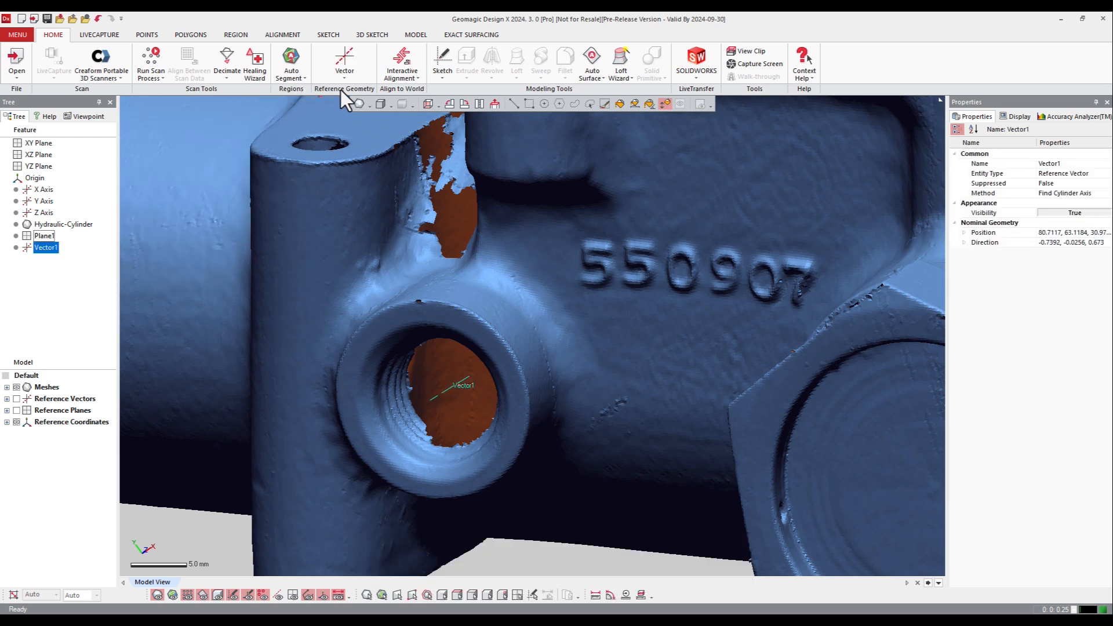
- Start a reference point, review the available creation methods, and clear the preselected vector from the entities
left_click(343, 79)
left_click(383, 147)
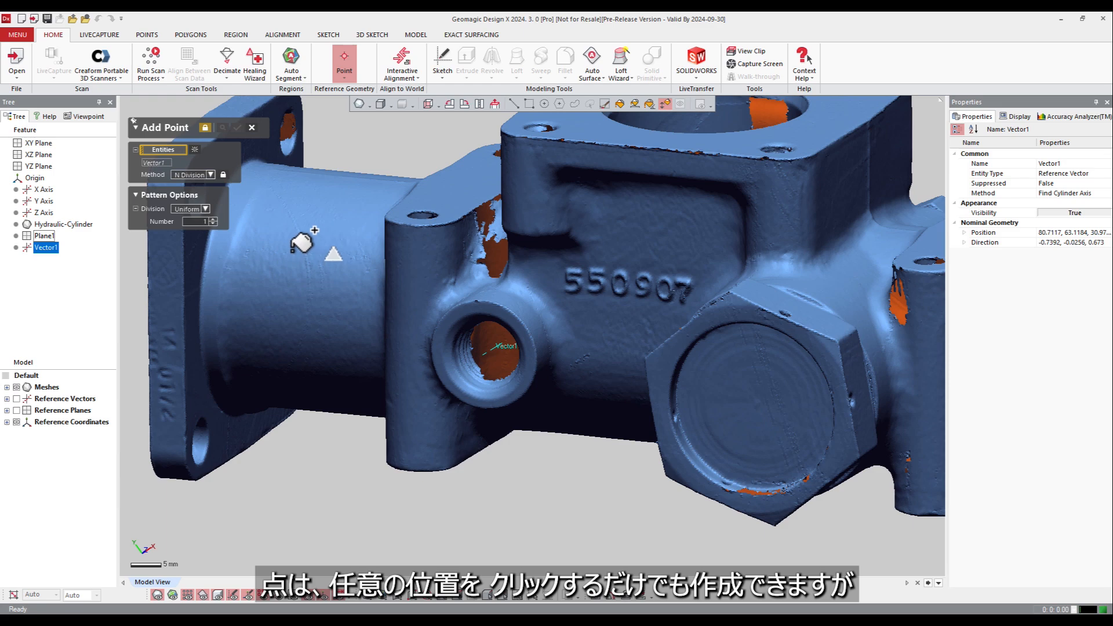
left_click(210, 174)
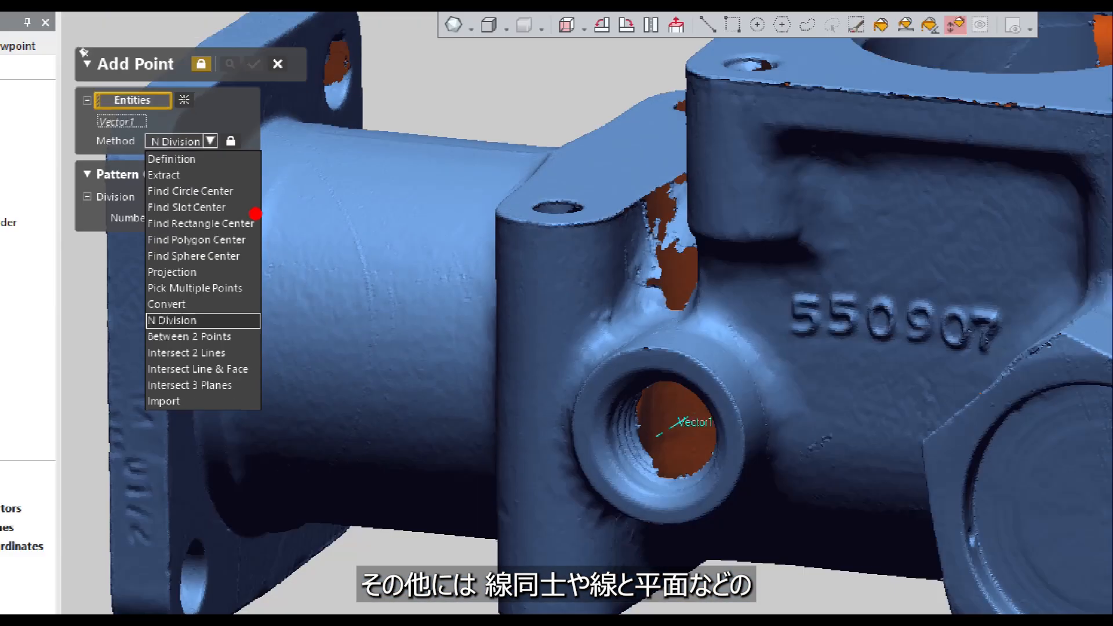
scroll(544, 368, "down", 3)
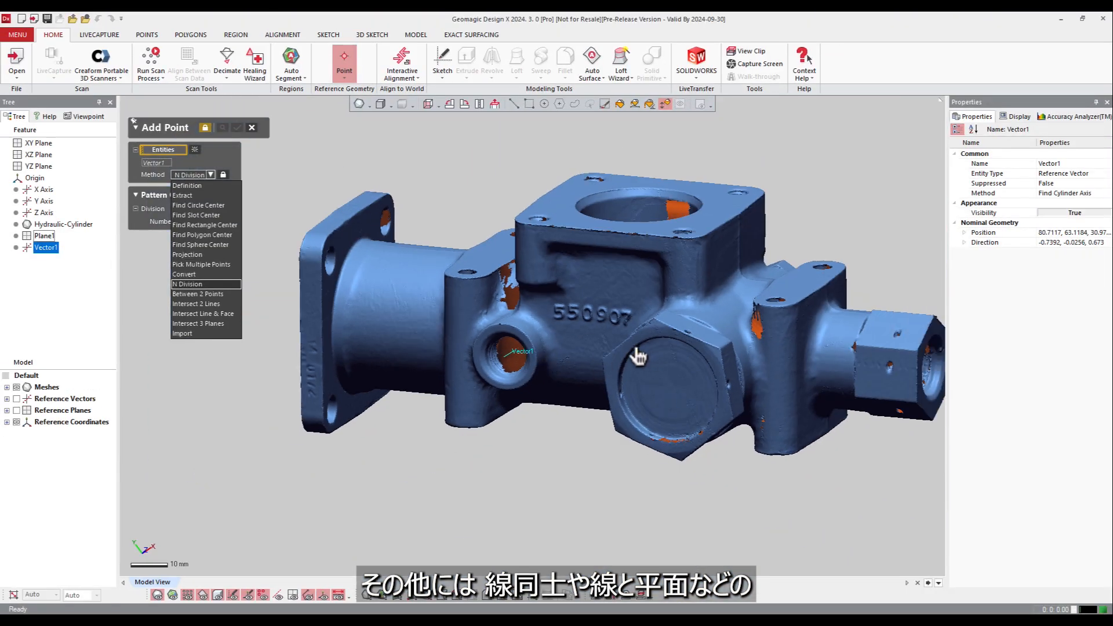
right_click_drag(541, 313, 542, 325)
scroll(346, 225, "up", 3)
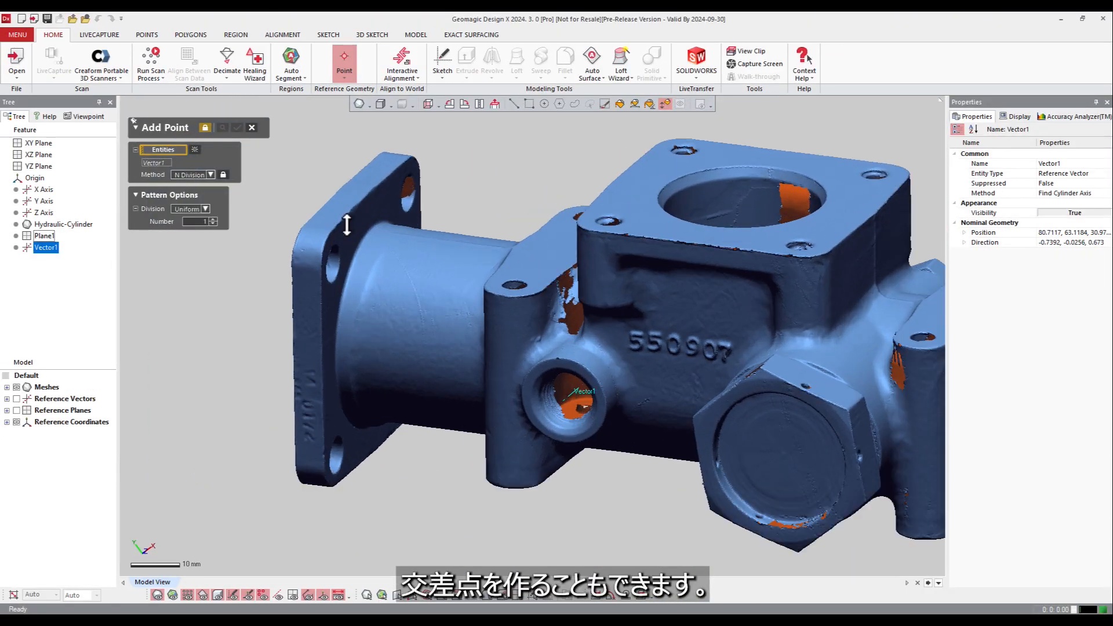
right_click_drag(614, 280, 496, 286)
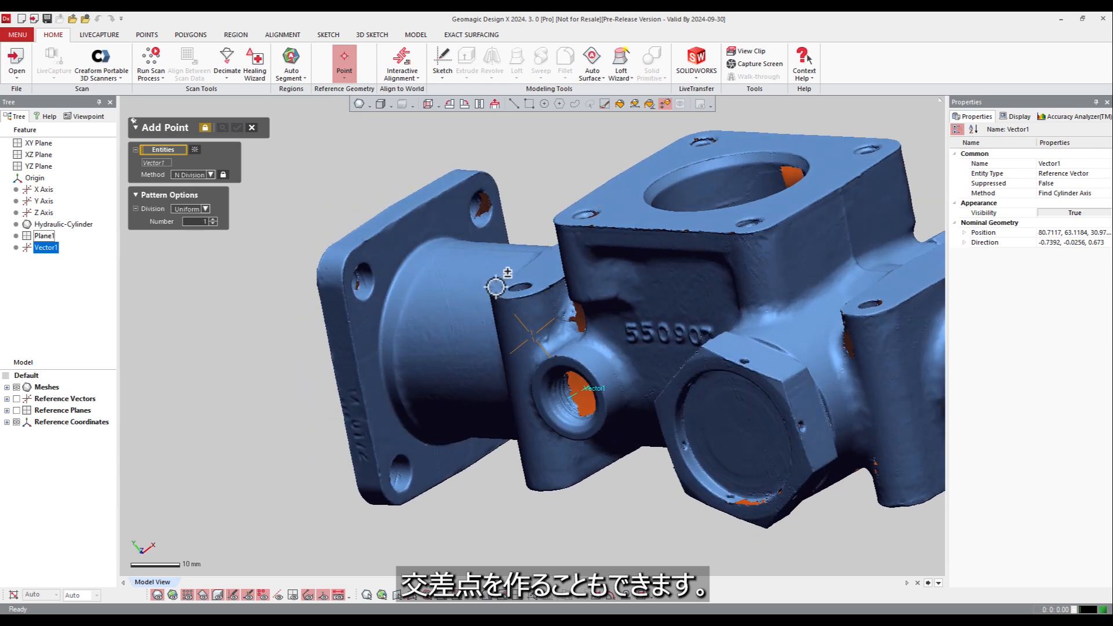
scroll(496, 286, "down", 3)
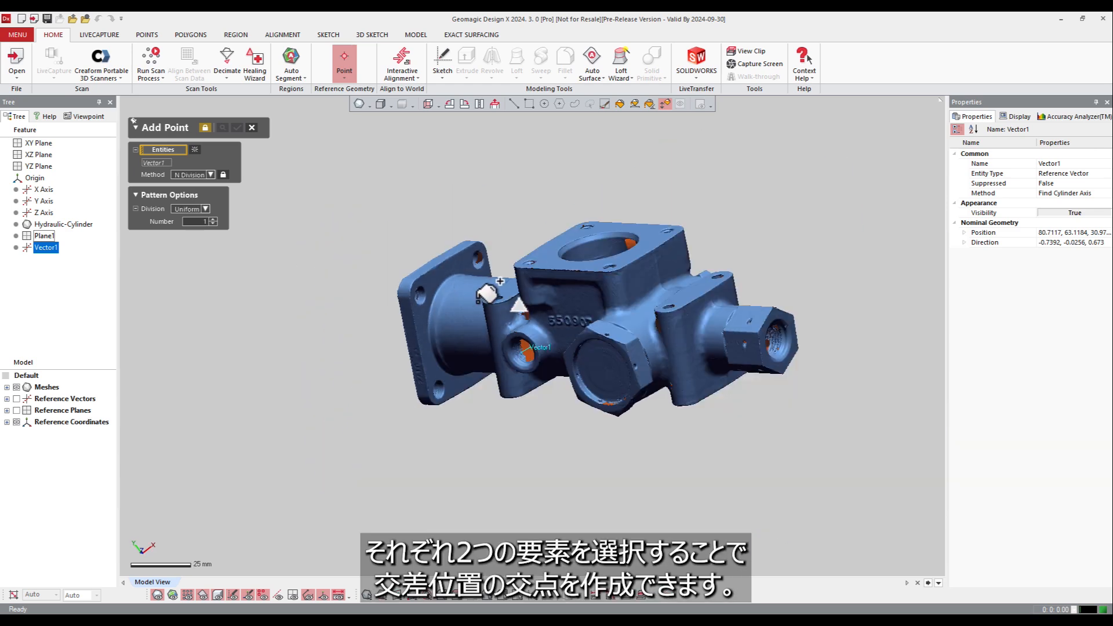
left_click(195, 150)
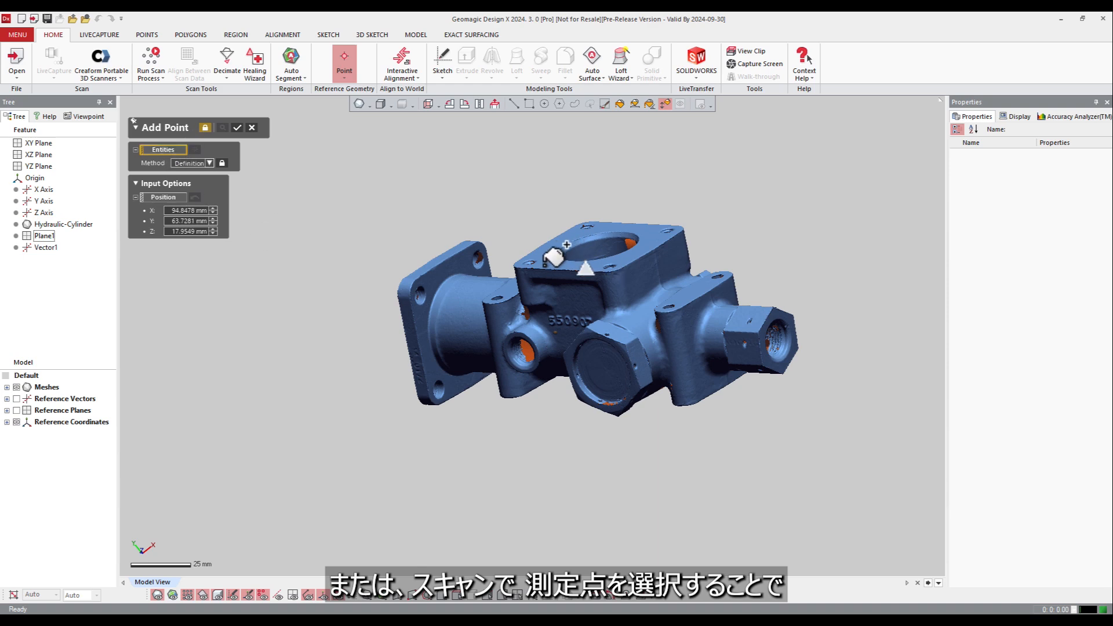
- Select a patch of poly-faces on the recessed side wall beside the 550907 marking, extending it with brush selection
left_click(616, 276)
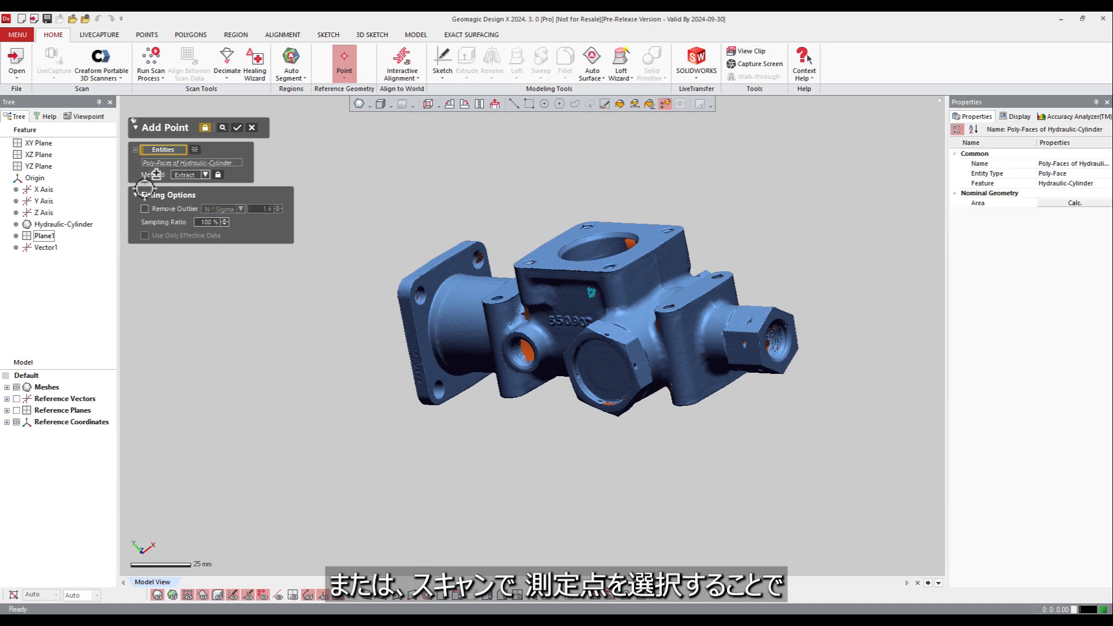
scroll(612, 326, "up", 5)
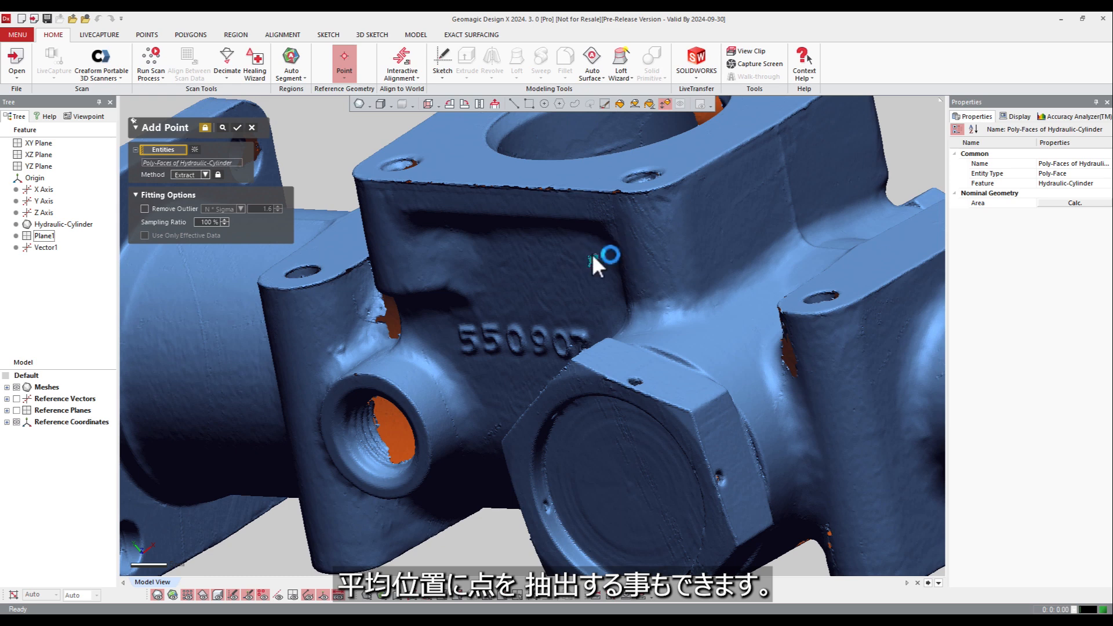
left_click(592, 246)
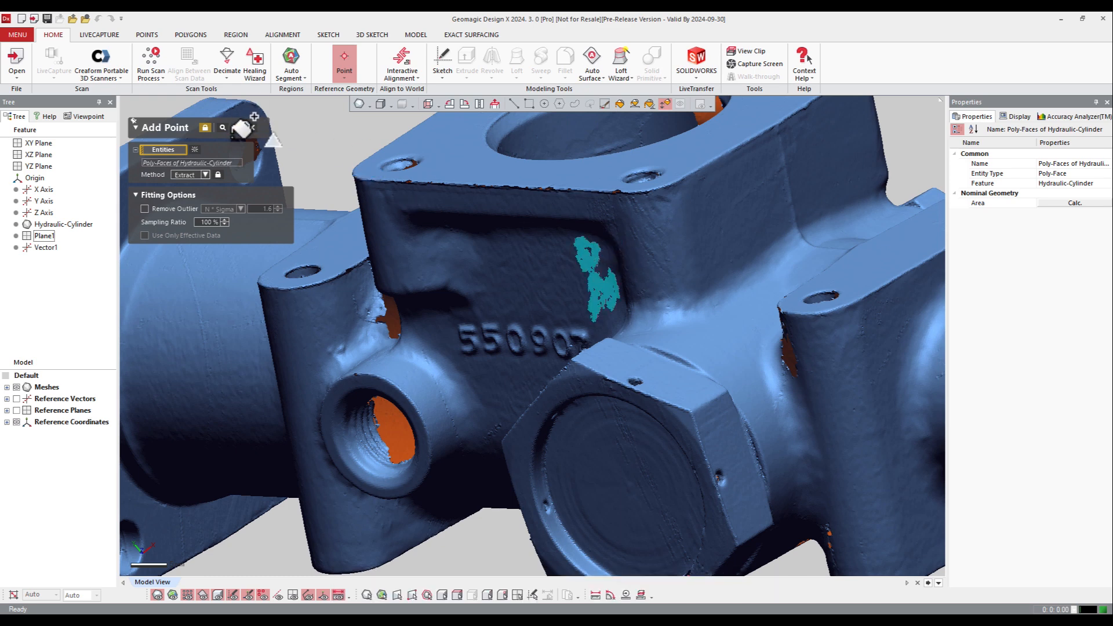
left_click(603, 103)
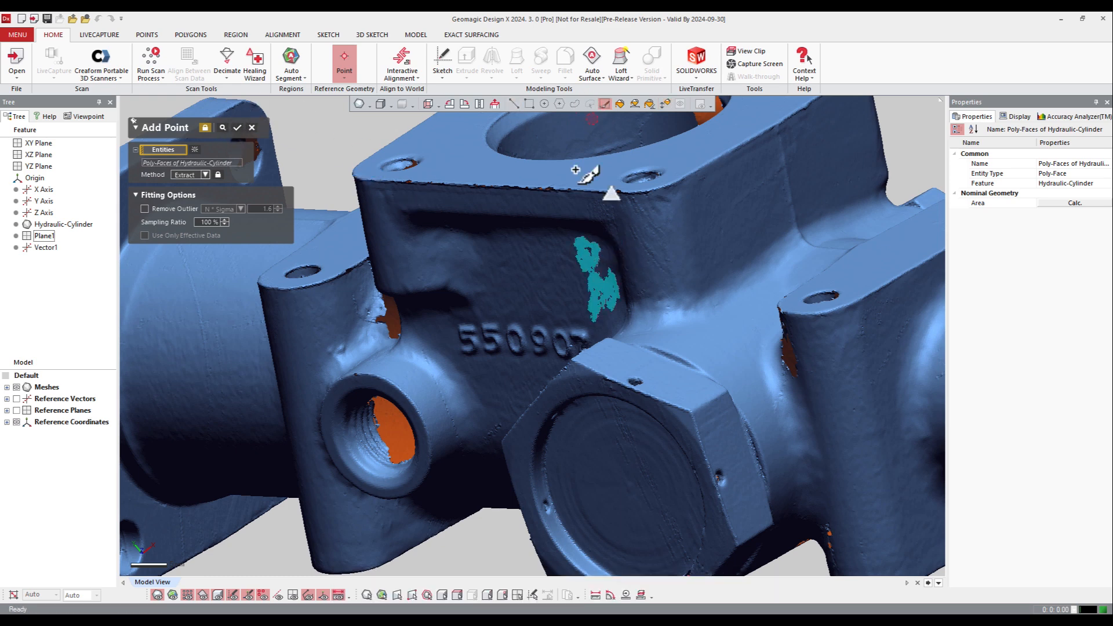
mouse_move(580, 267)
left_mouse_down()
mouse_move(598, 257)
mouse_move(581, 255)
left_mouse_up()
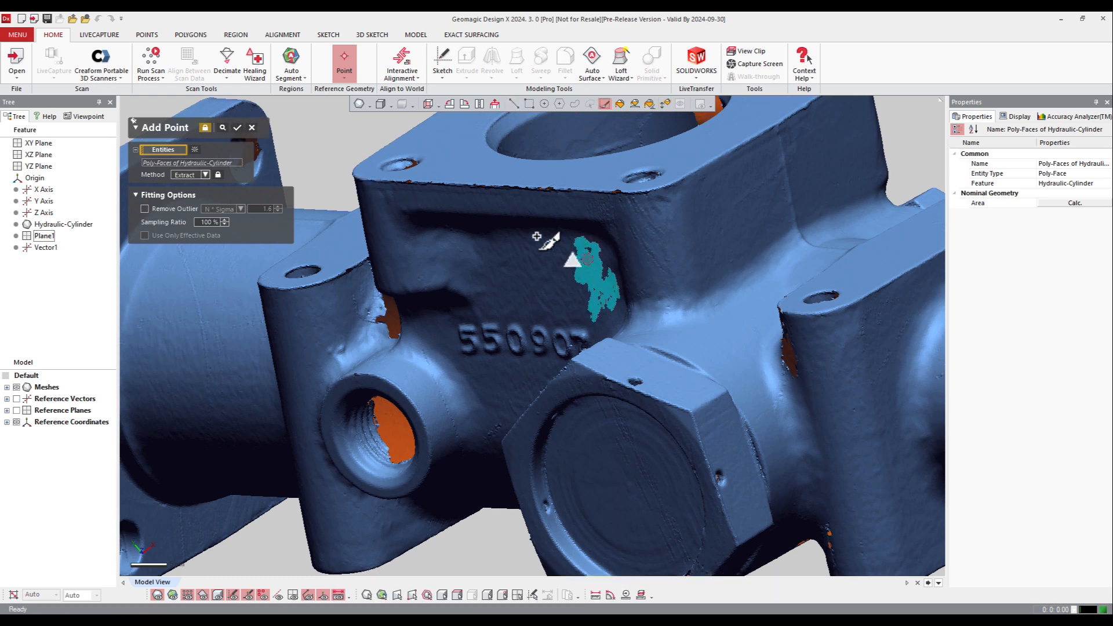
- Preview the point extracted from the selected patch at a 100% sampling ratio and create it
left_click(224, 130)
scroll(614, 271, "up", 5)
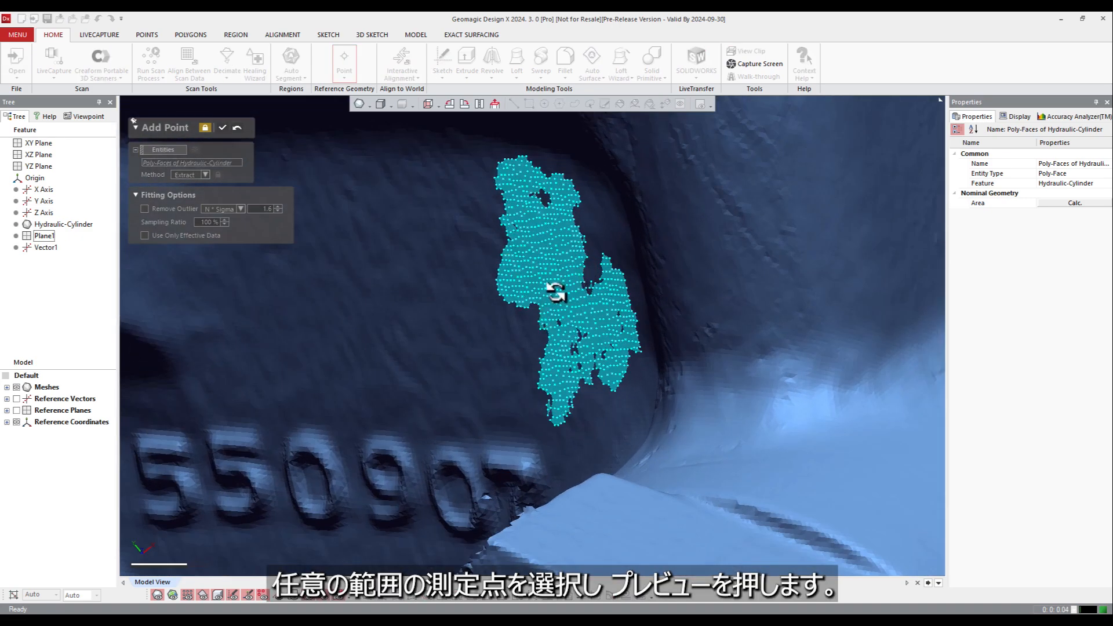
right_click_drag(555, 292, 864, 251)
mouse_move(546, 368)
right_mouse_down()
mouse_move(637, 448)
mouse_move(599, 375)
right_mouse_up()
left_click(221, 128)
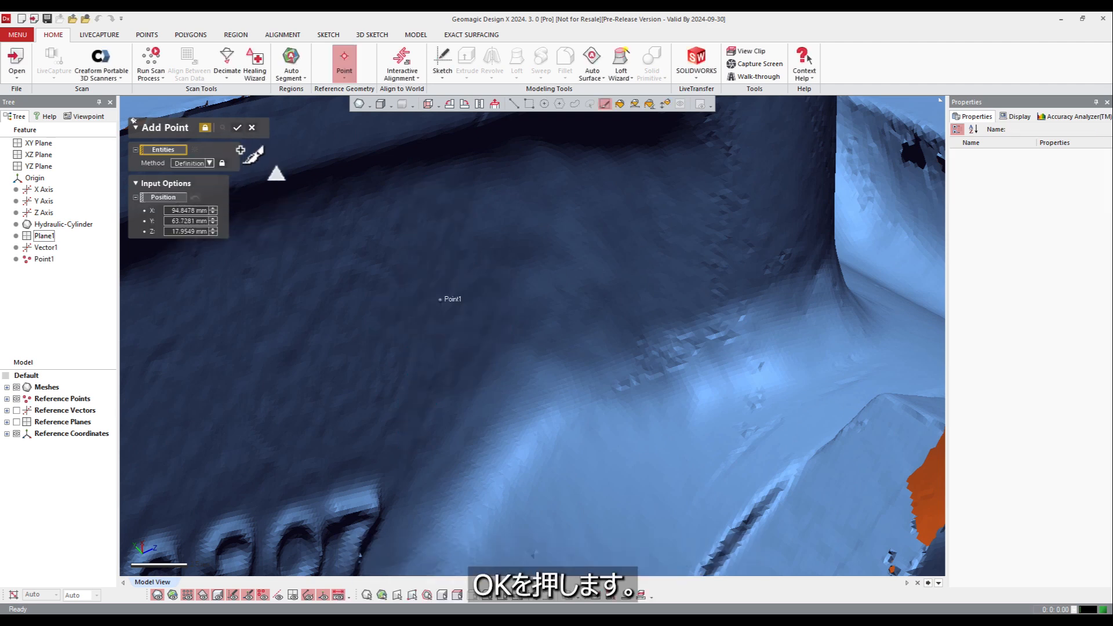
scroll(583, 270, "down", 3)
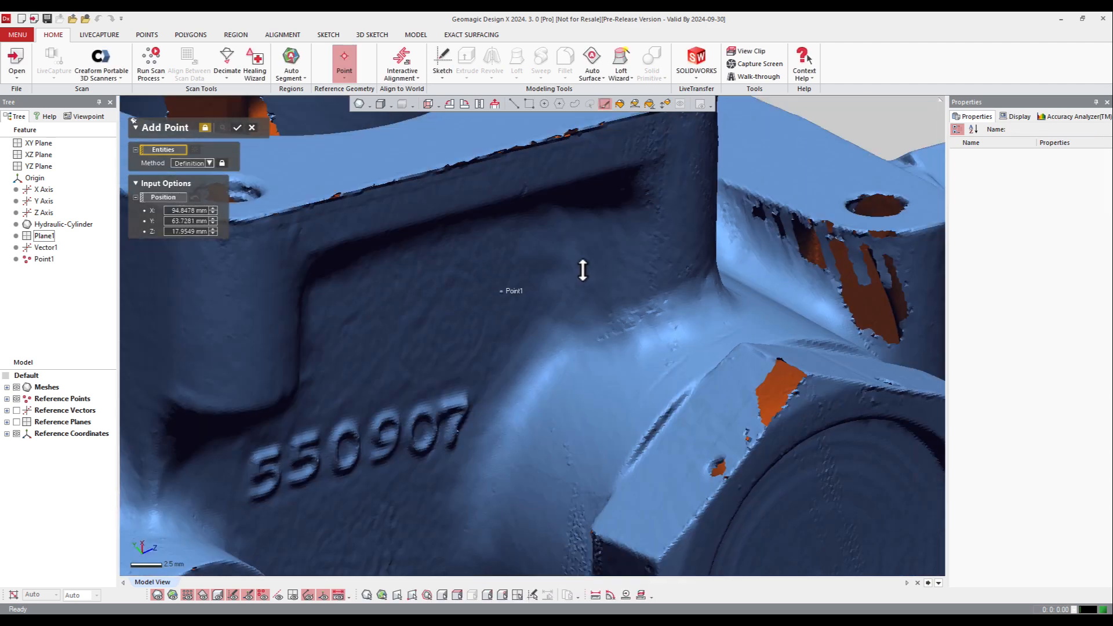
- Close the point command, examine the creation methods offered for a reference polyline, and leave without creating one
left_click(251, 128)
left_click(344, 76)
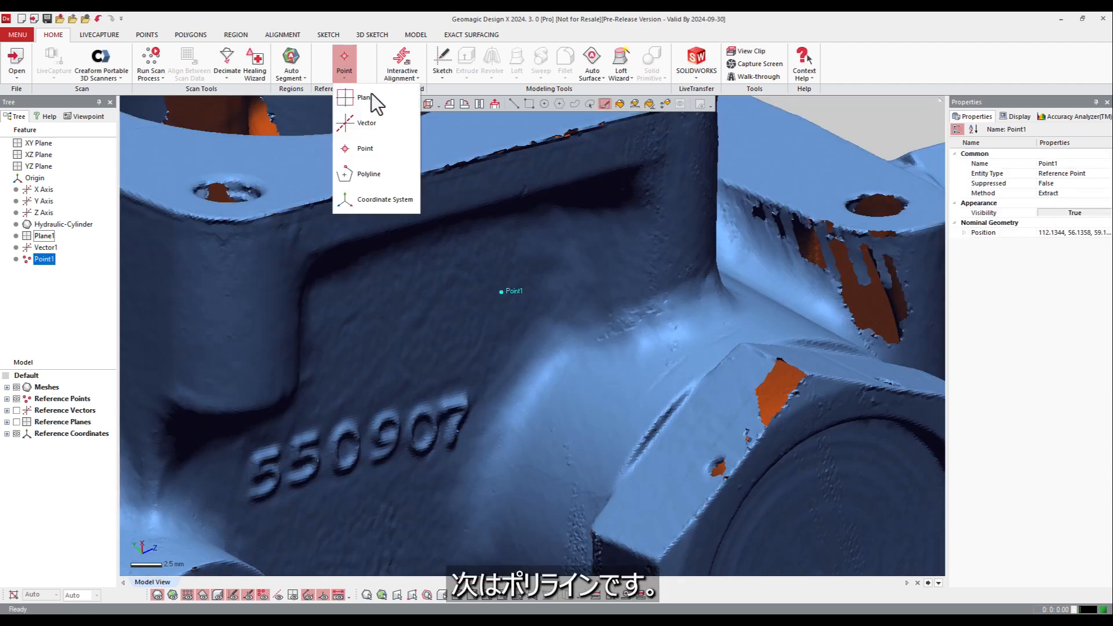
left_click(379, 169)
scroll(576, 236, "down", 3)
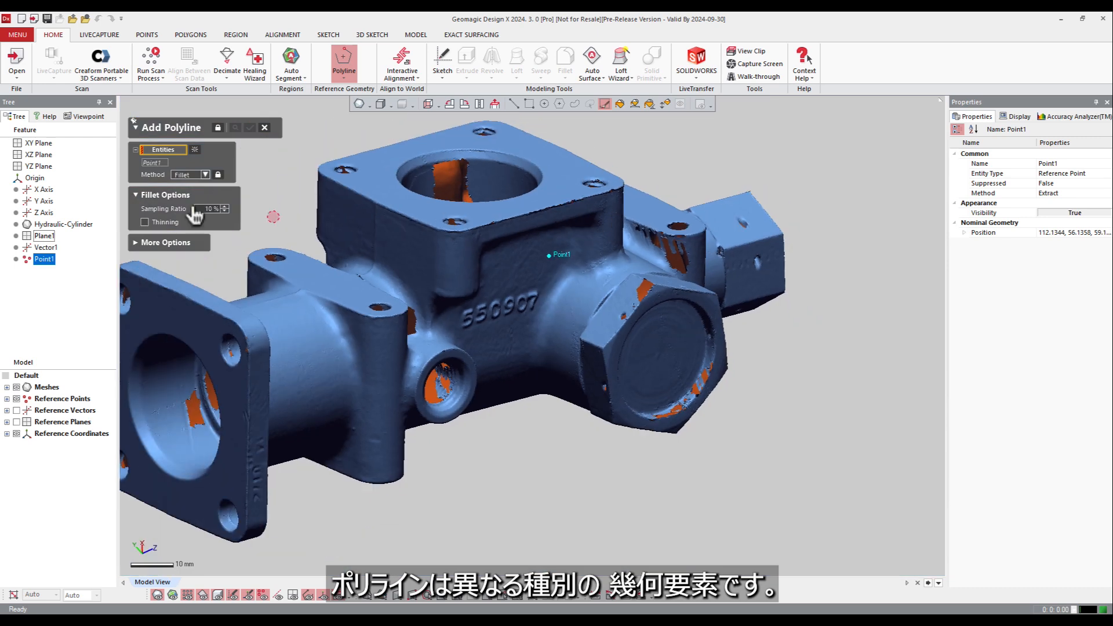
scroll(654, 178, "down", 4)
right_click_drag(502, 278, 363, 197)
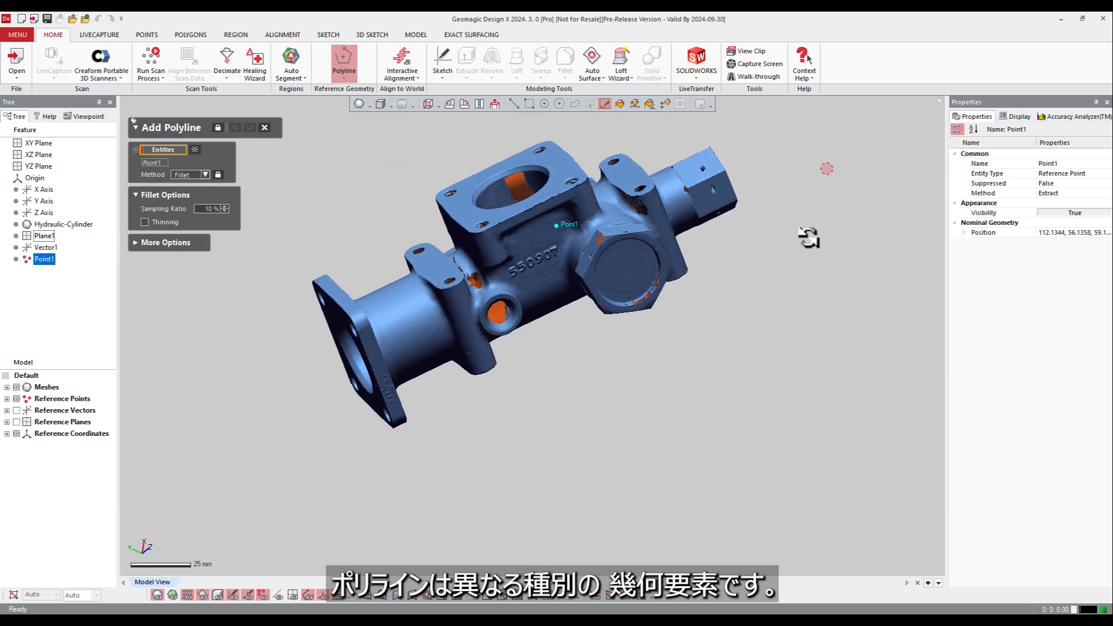
right_click_drag(808, 238, 801, 263)
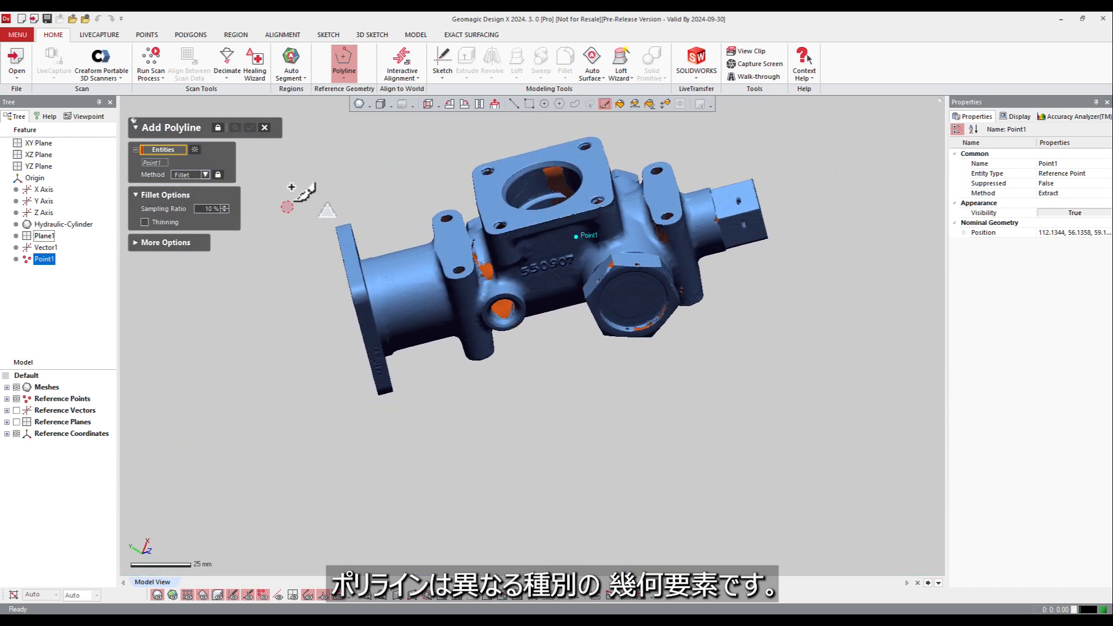
left_click(206, 175)
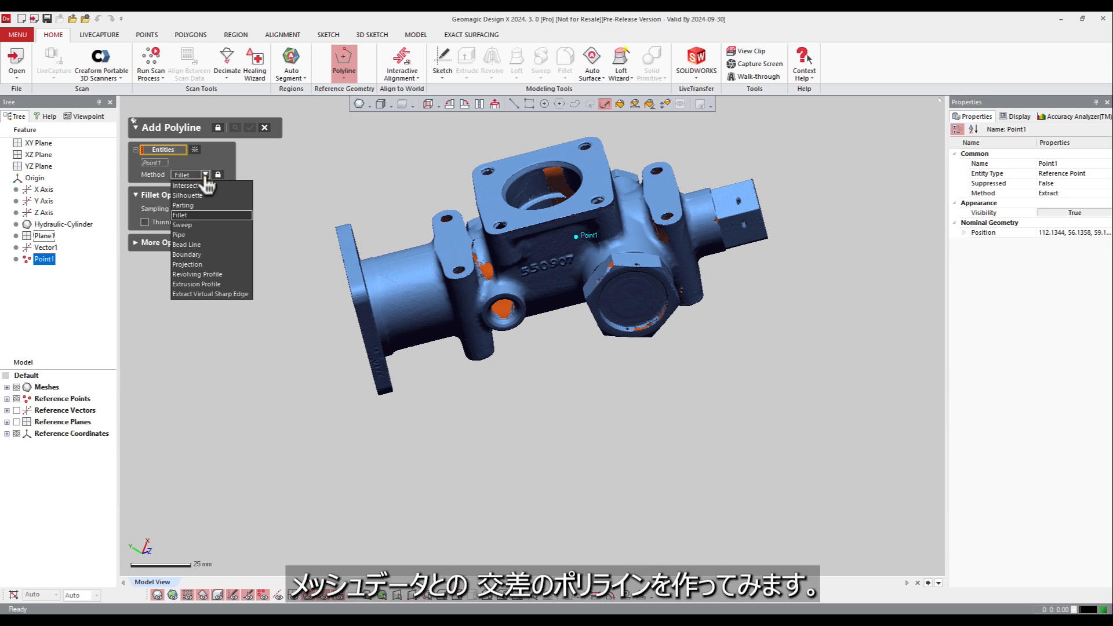
key("Escape")
key("Escape")
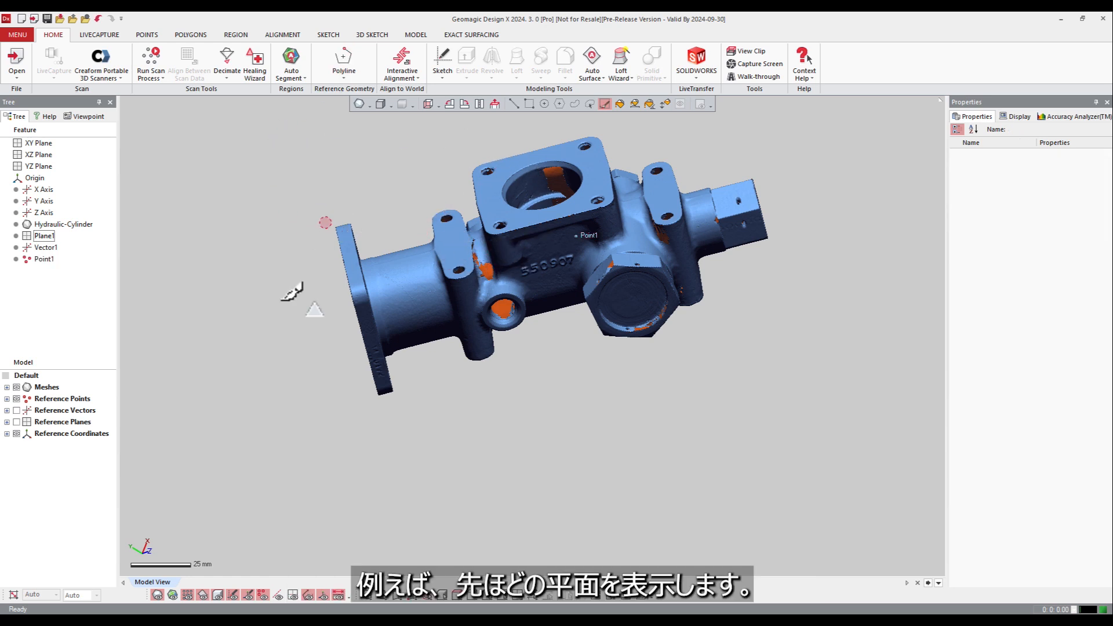
- Show Vector1 in the model view while keeping the X, Y and Z axis vectors hidden
left_click(6, 410)
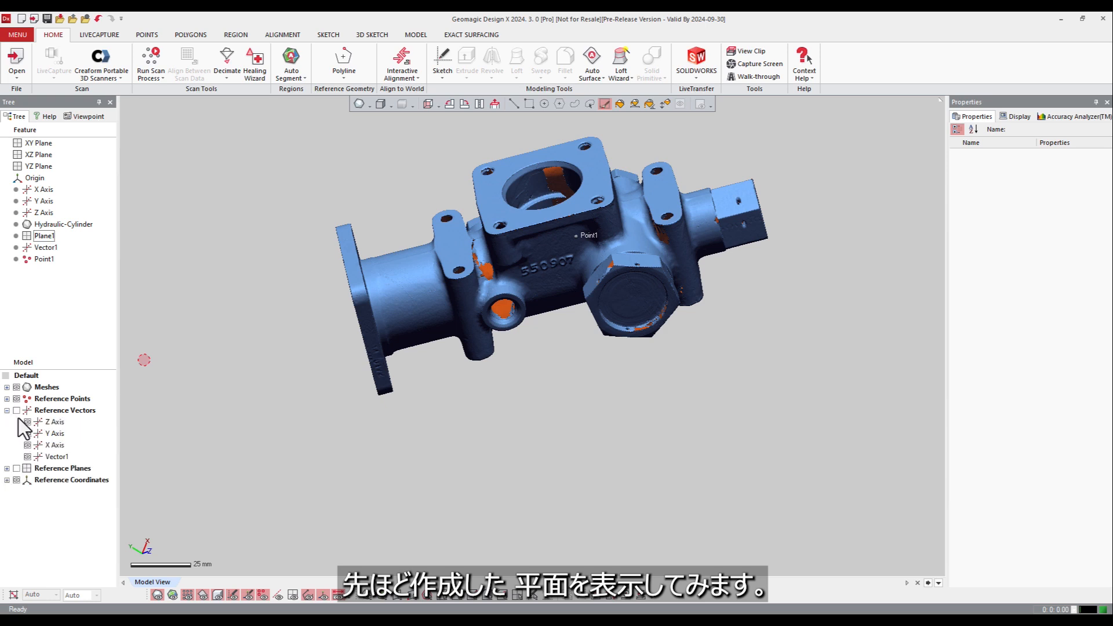
left_click(23, 421)
left_click(17, 412)
right_click_drag(295, 398, 342, 372)
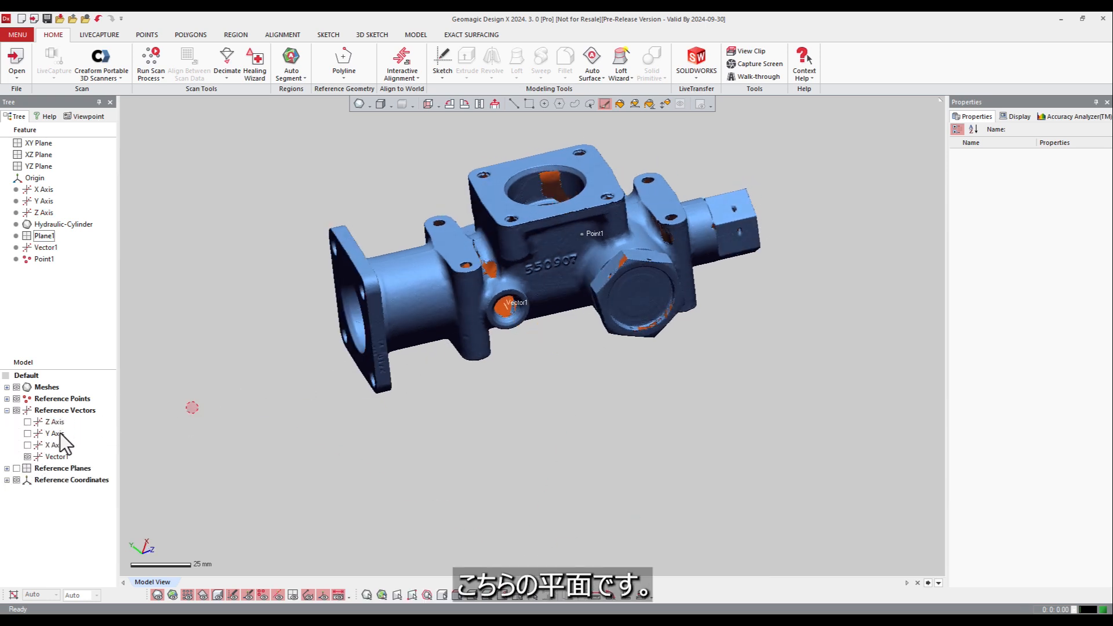
right_click_drag(249, 412, 302, 401)
left_click(44, 458)
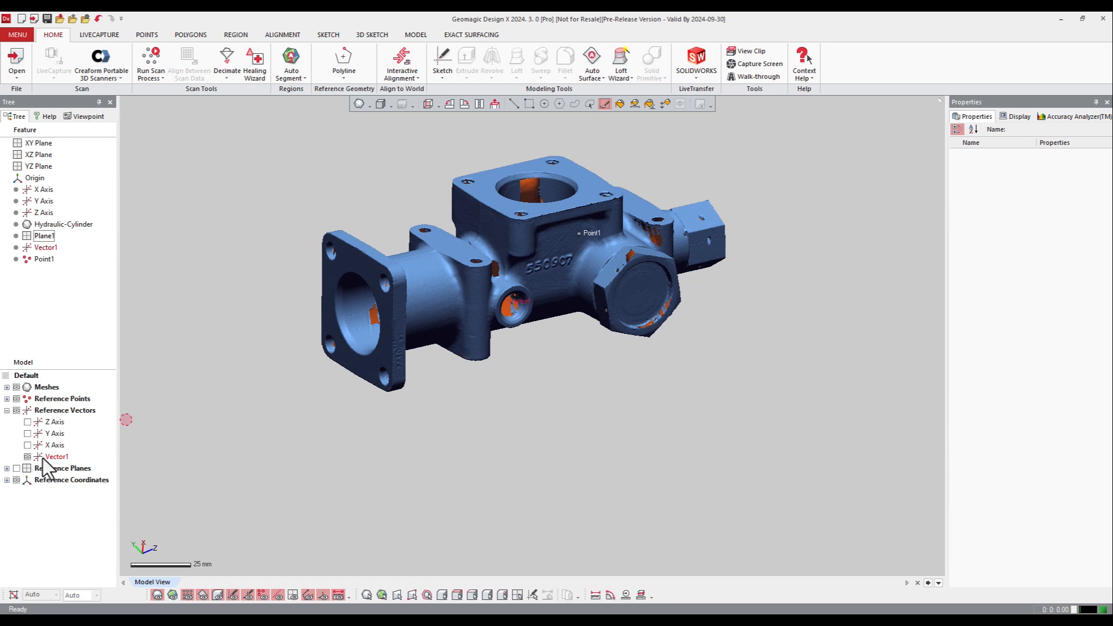
- Show Plane1 among the reference planes while keeping the XY, XZ and YZ planes hidden
left_click(6, 411)
left_click(7, 422)
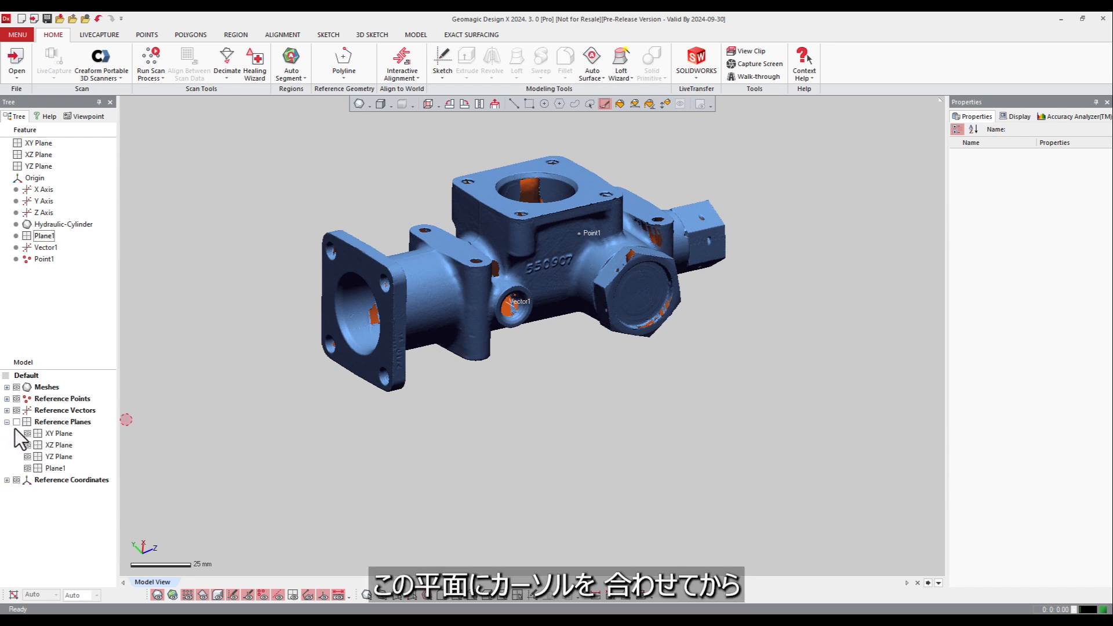
left_click(28, 468)
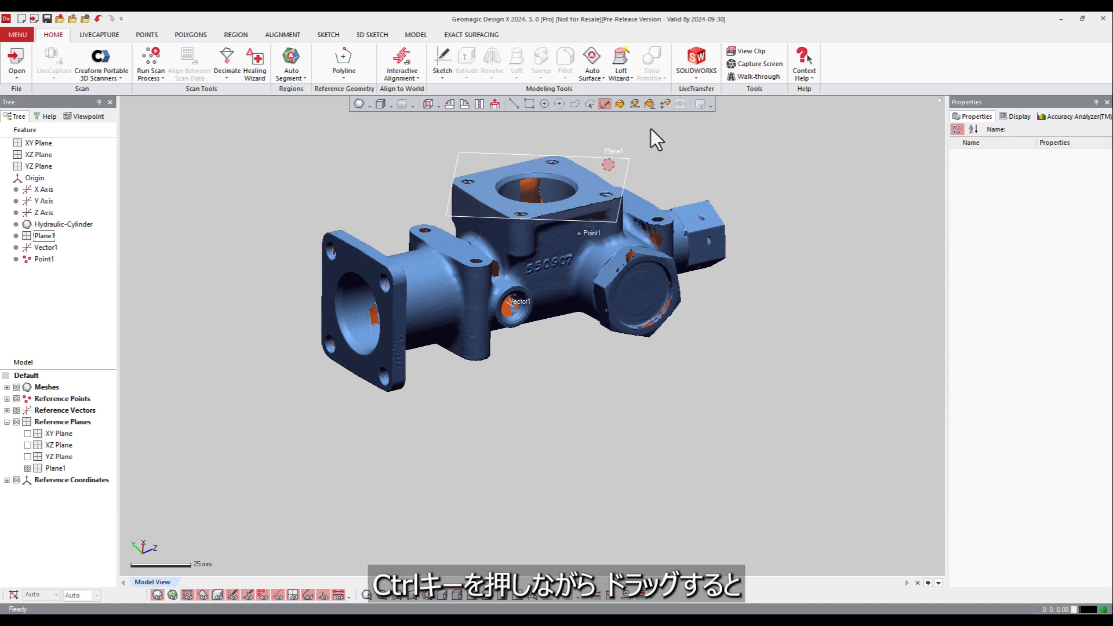
- Switch to line selection mode and create an offset copy of Plane1 that cuts lengthwise through the cylinder body
left_click(512, 107)
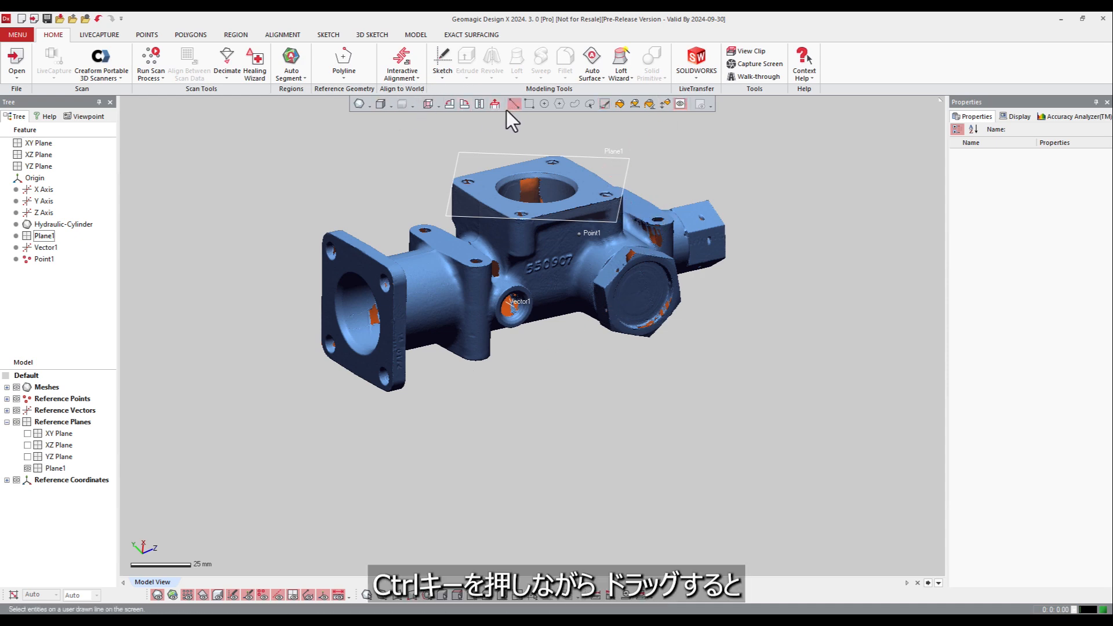
scroll(547, 177, "up", 5)
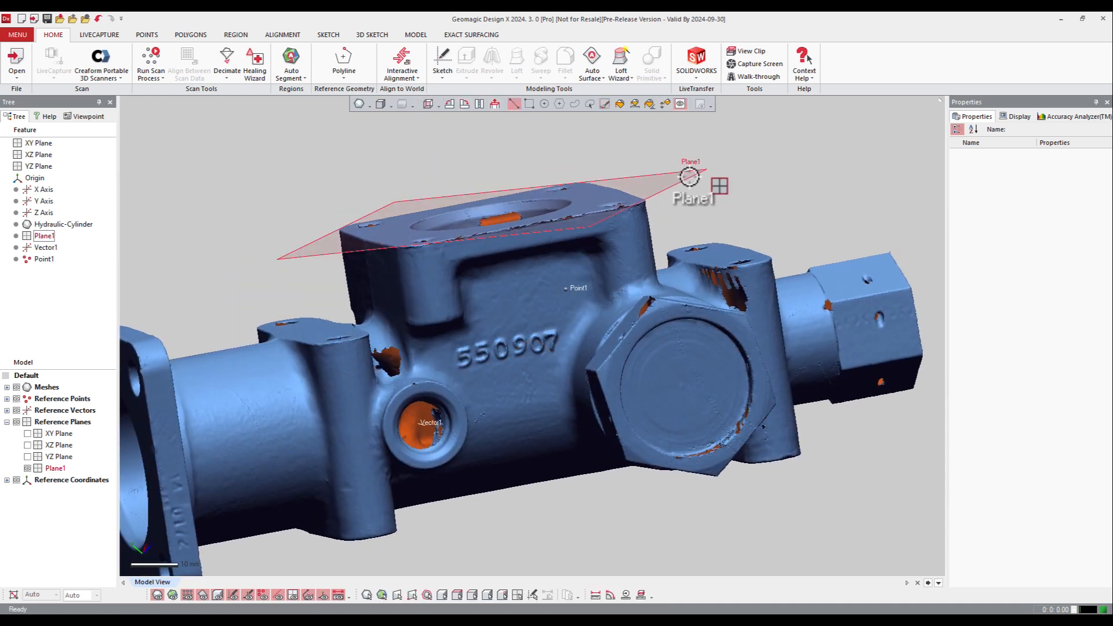
left_click_drag(689, 174, 701, 363, "ctrl")
scroll(554, 302, "down", 5)
right_click_drag(585, 352, 527, 351)
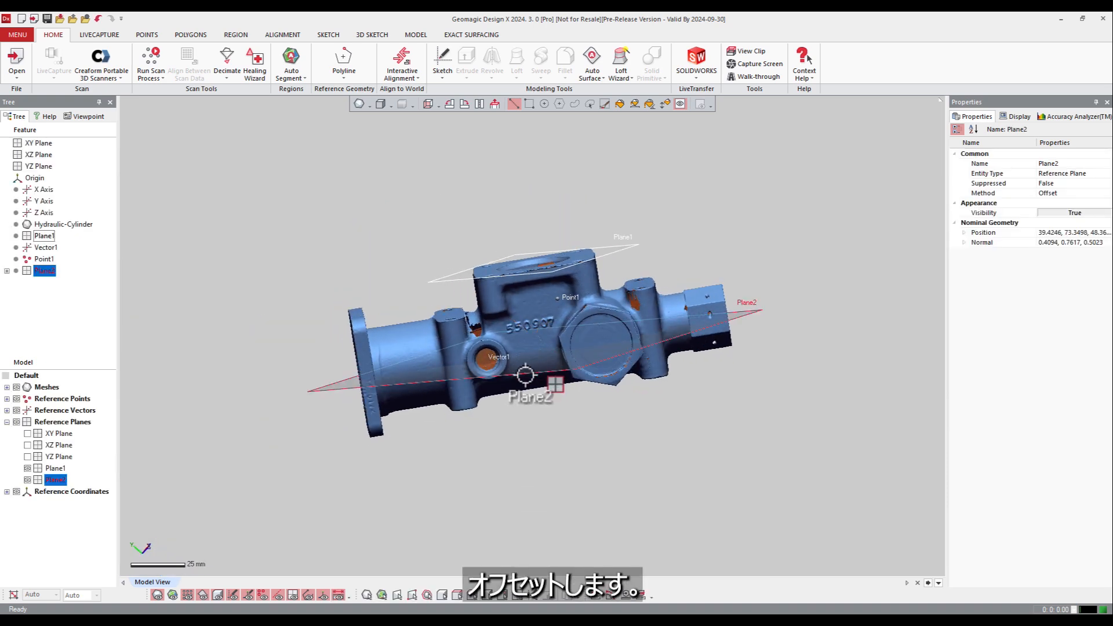
- Create a reference polyline with the Intersection method from the offset plane and the Hydraulic-Cylinder mesh
left_click(350, 58)
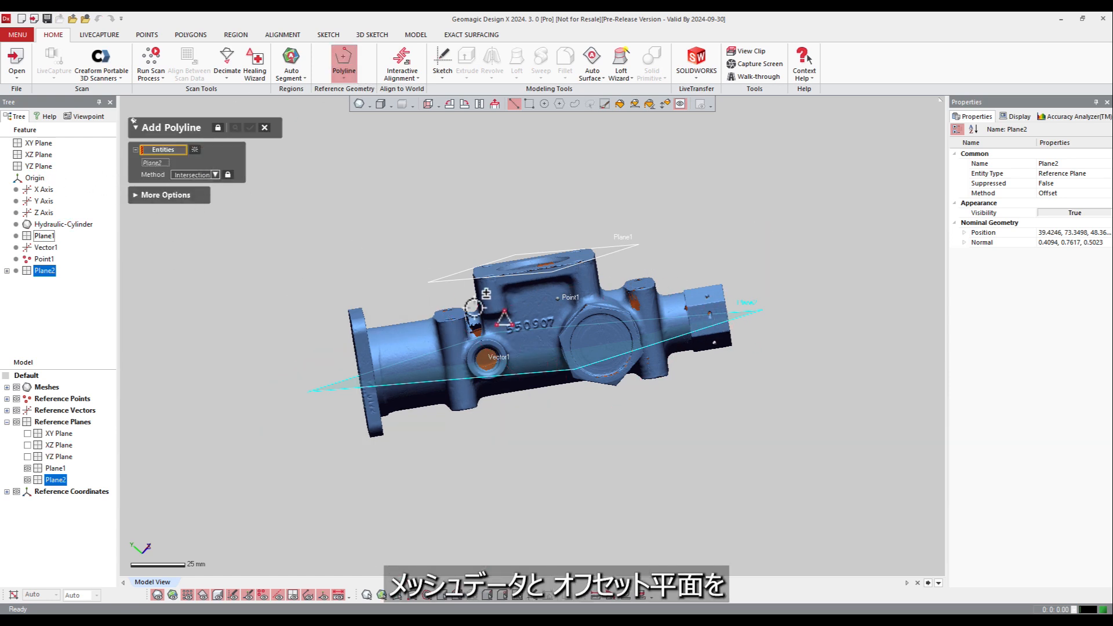
left_click(65, 225)
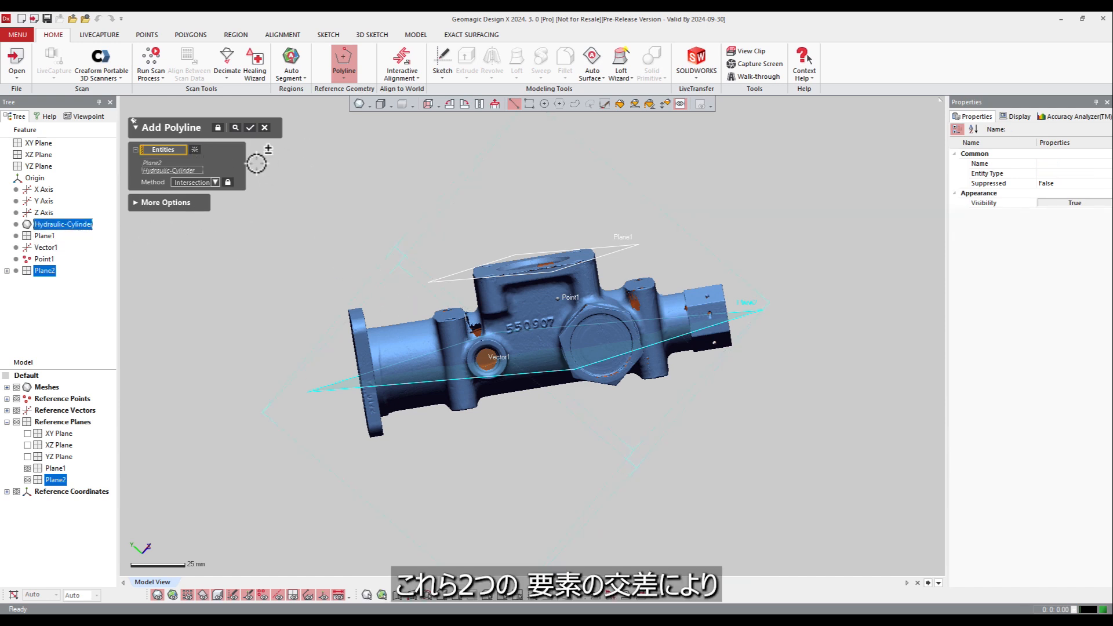
left_click(250, 127)
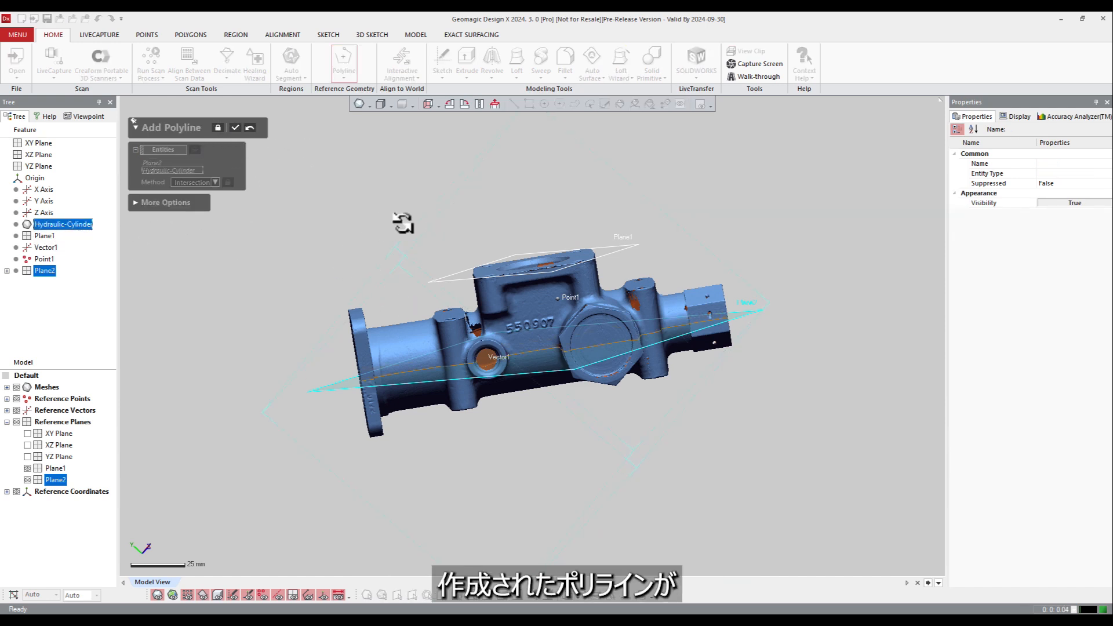
right_click_drag(405, 225, 634, 291)
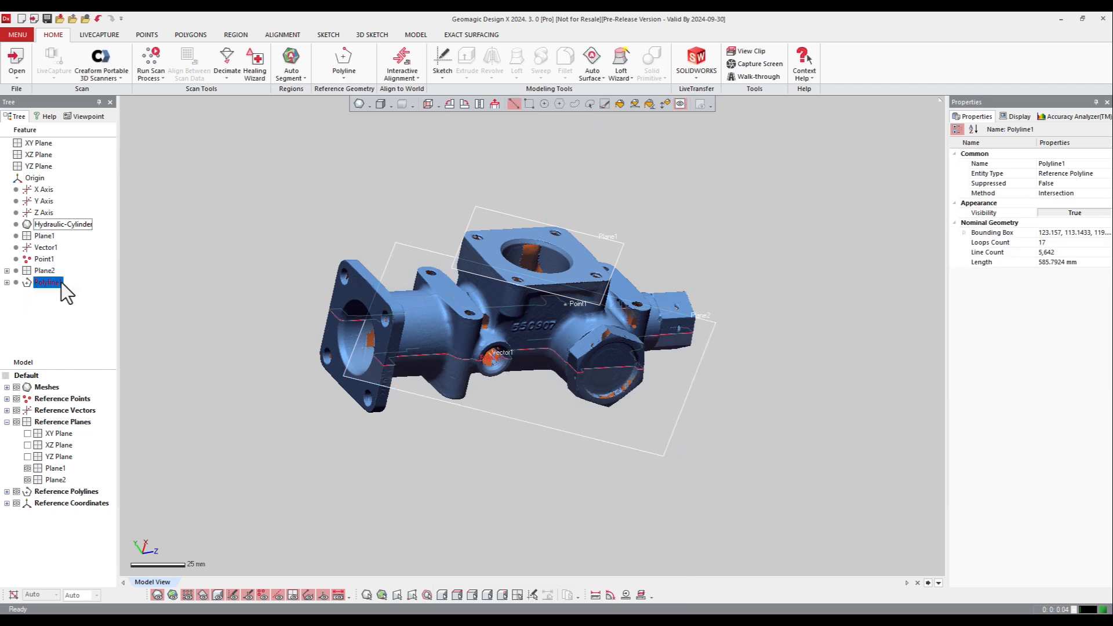
- Review the coordinate system creation methods and create a reference coordinate system from the intersection polyline with the Extract method
left_click(337, 78)
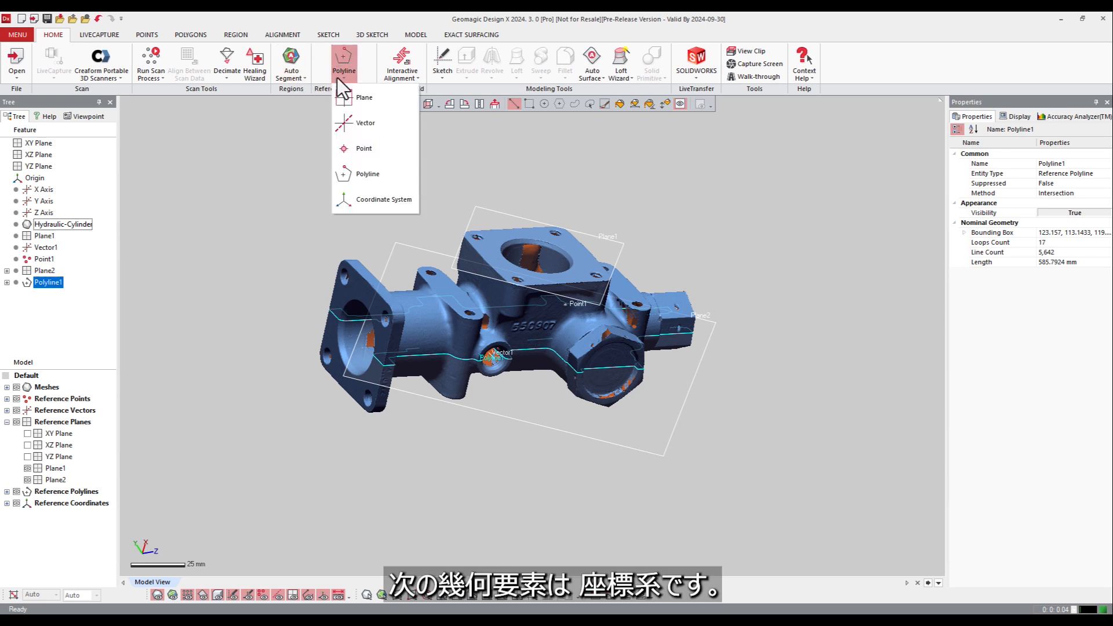
left_click(377, 200)
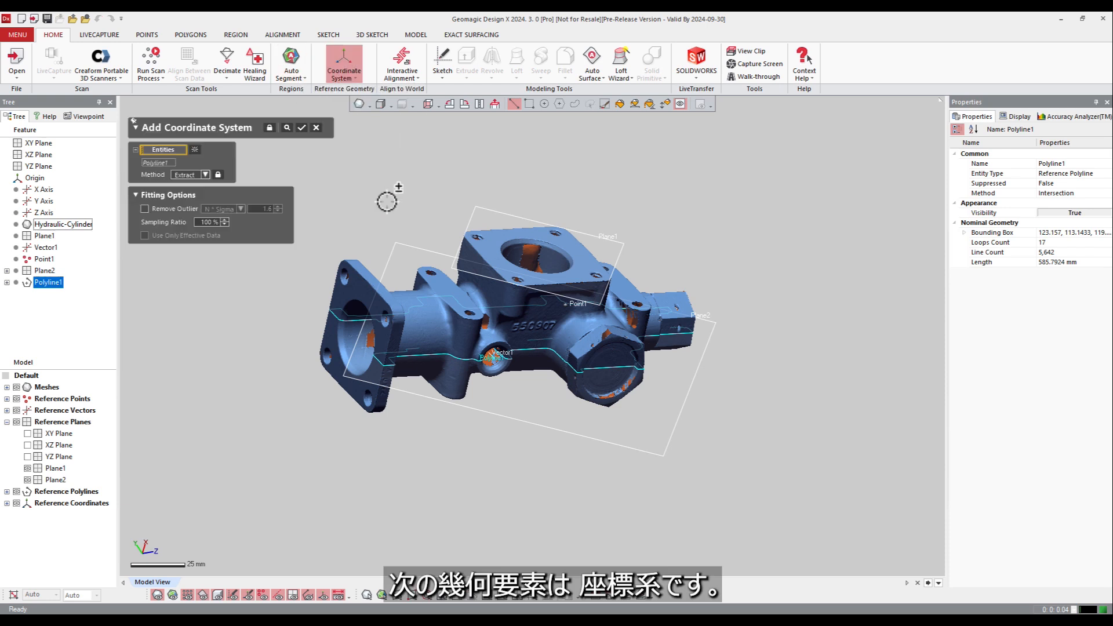
left_click(205, 176)
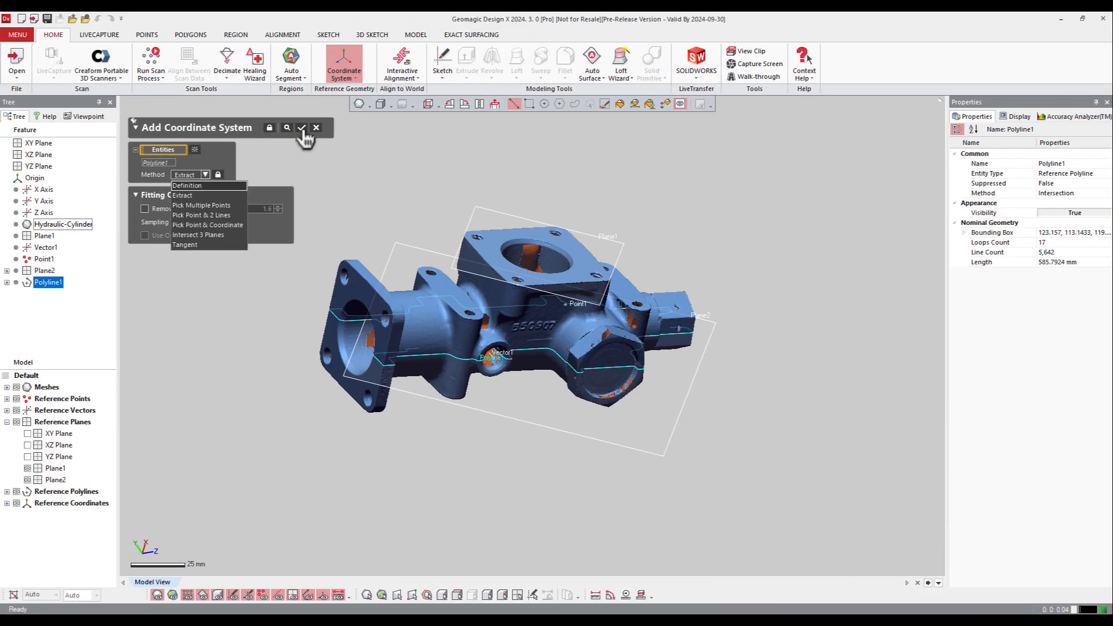
left_click(301, 128)
left_click(301, 128)
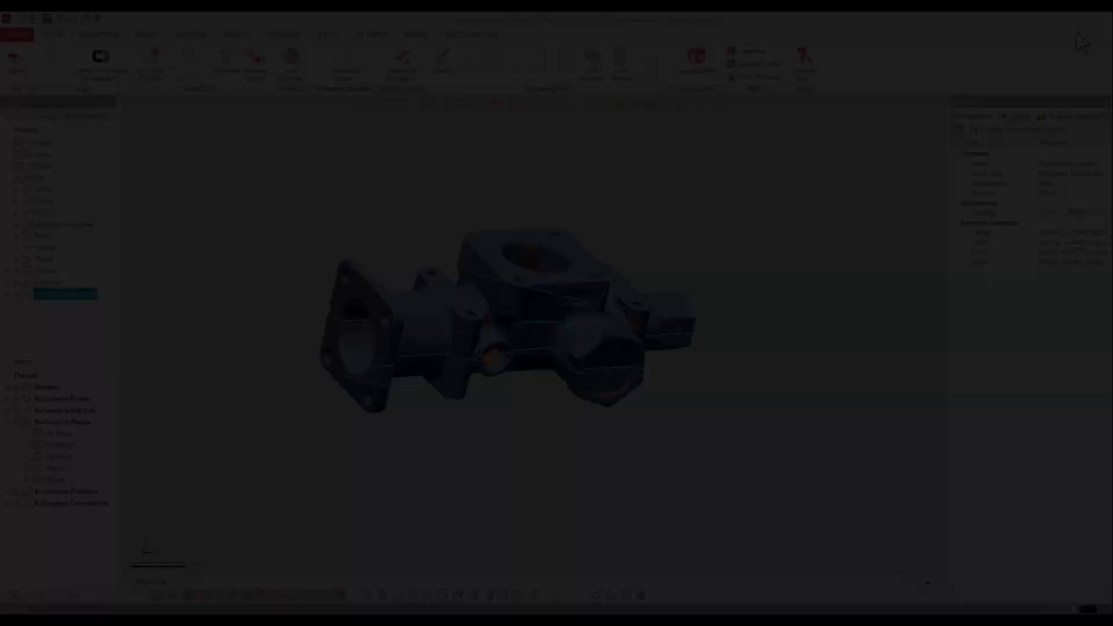